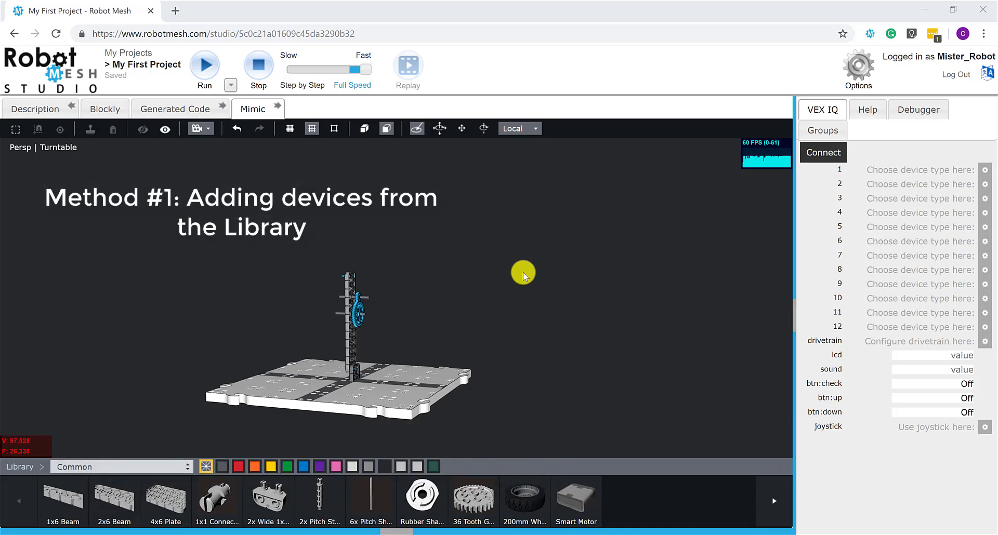
Step: Switch the part library to Devices and pick the Smart Motor part
click(147, 467)
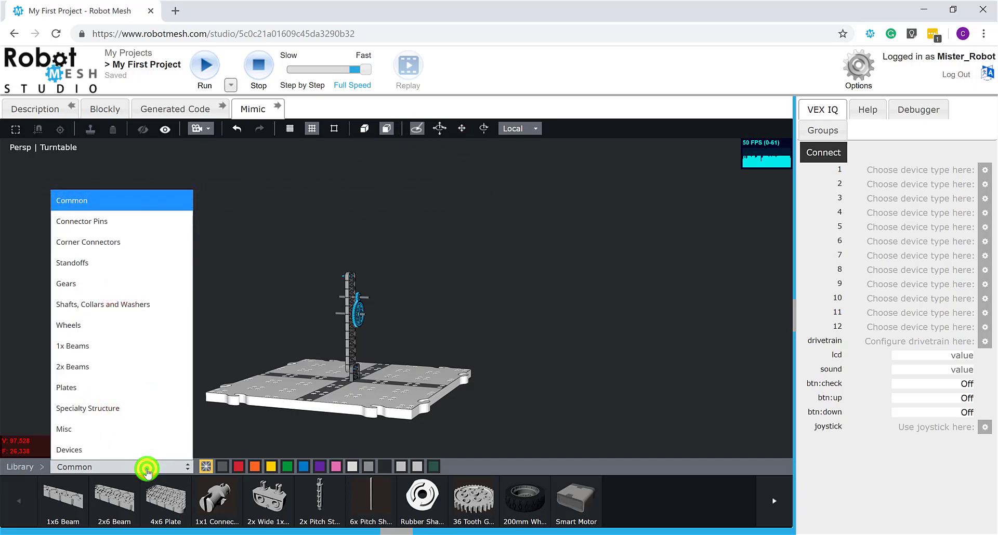
click(152, 450)
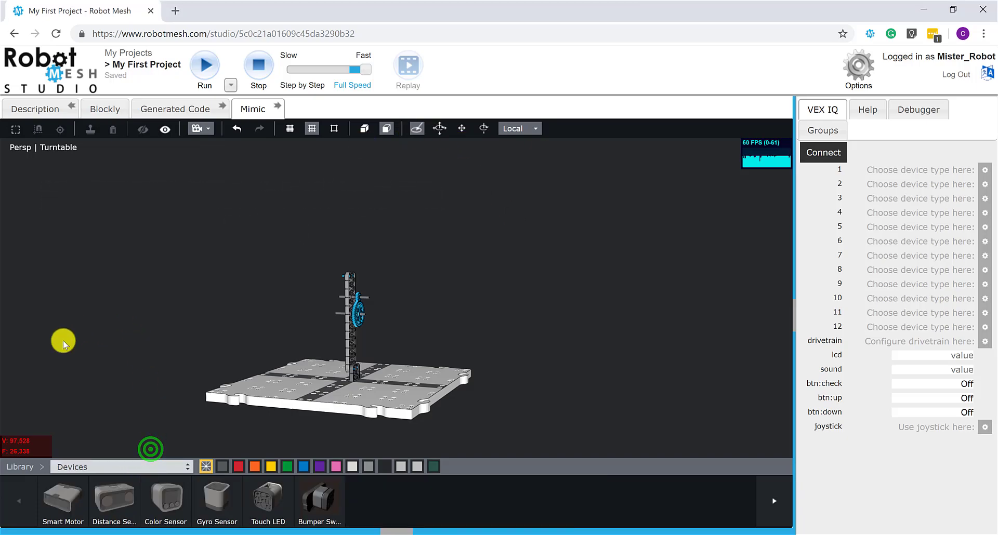
click(81, 502)
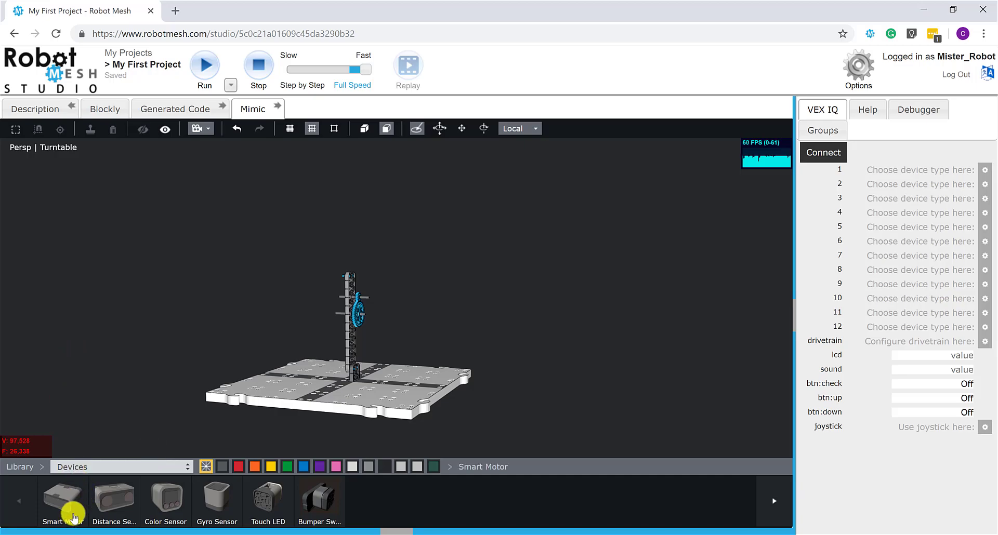
click(284, 512)
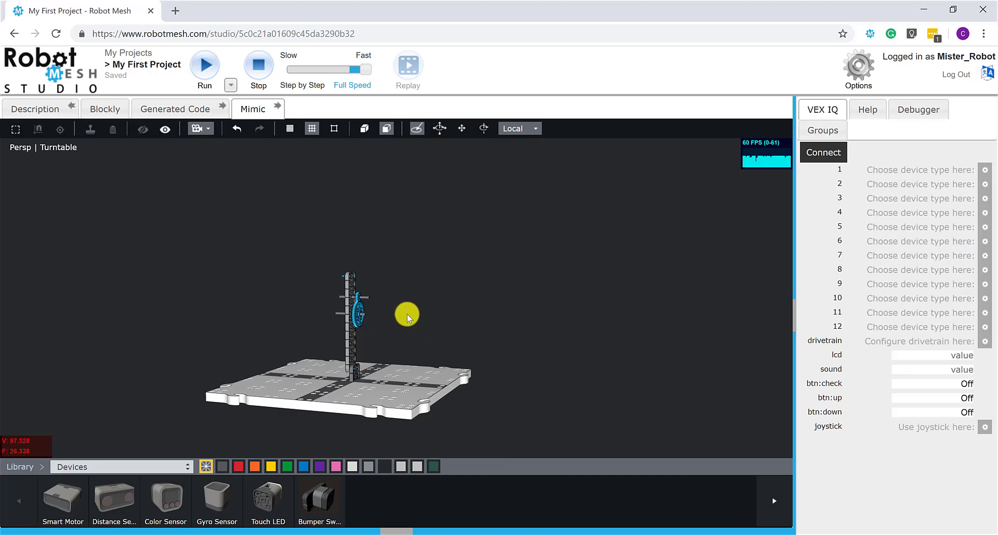
Step: Orbit and zoom the scene to view the large gear and tower edge-on from the side
drag(422, 322, 387, 322)
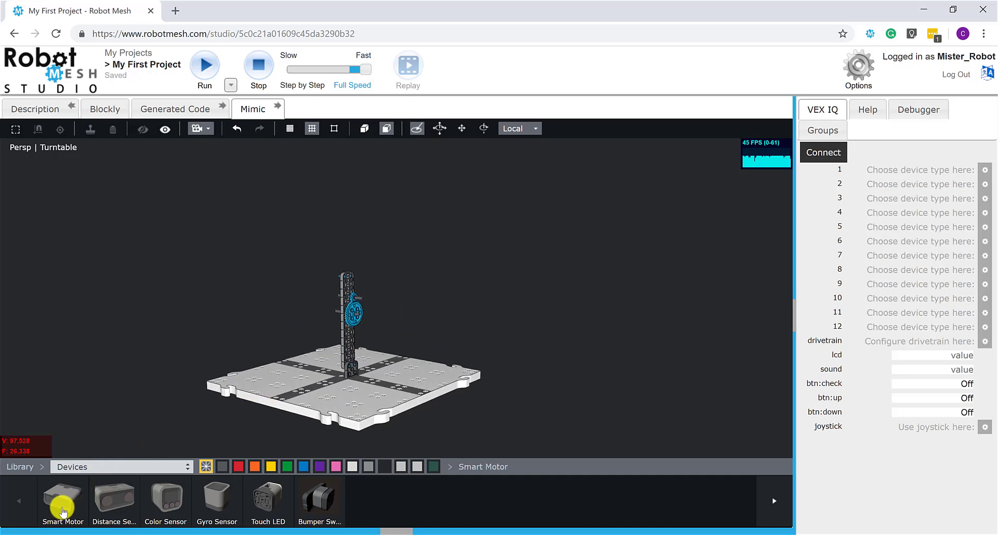
scroll(436, 340, up, 5)
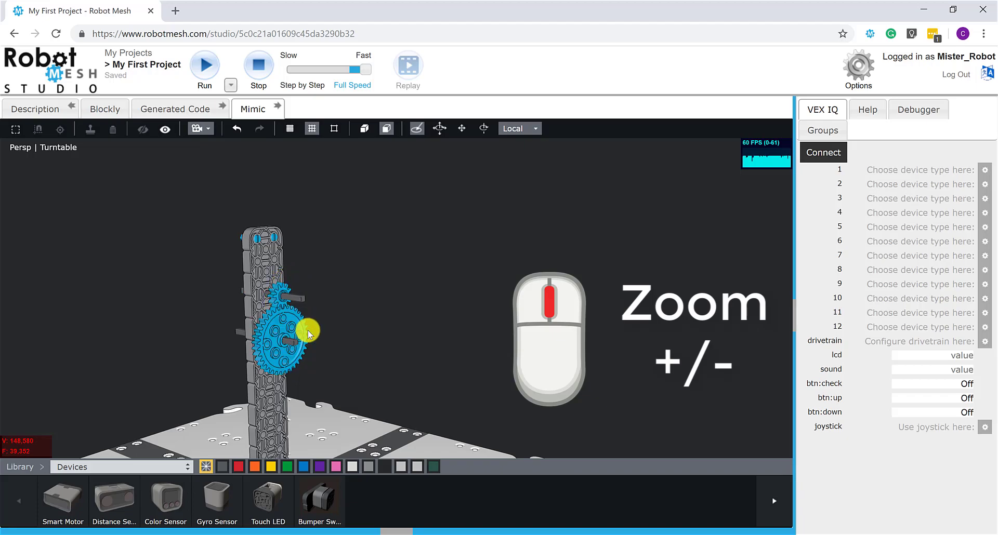
click(293, 351)
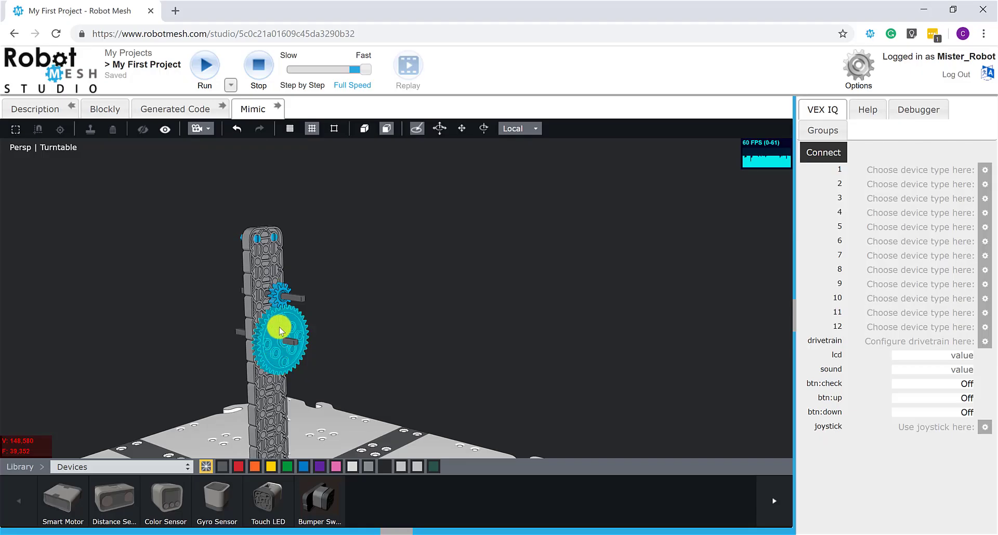
drag(284, 330, 529, 306)
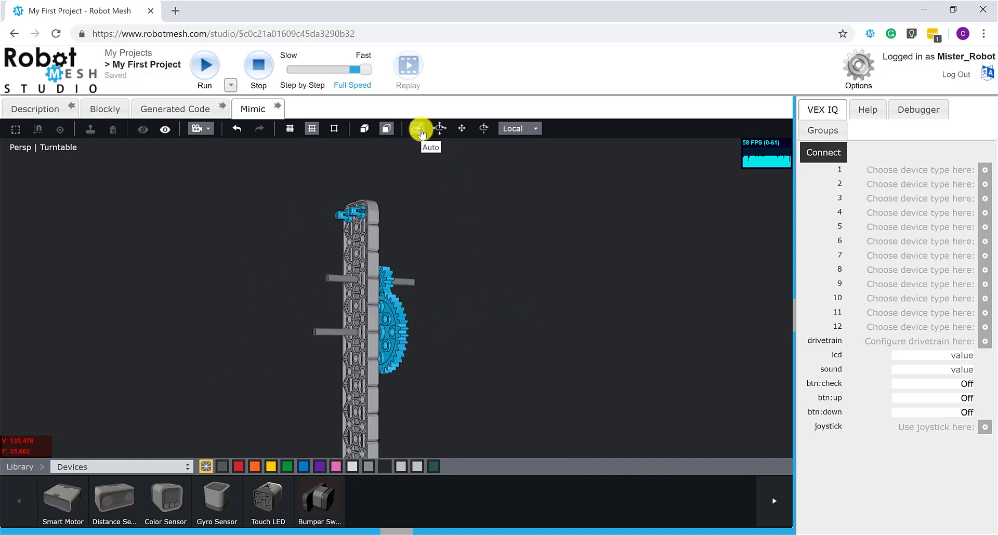
Step: Place the new port 1 Smart Motor at the tower top and reposition its attachment peg
click(57, 502)
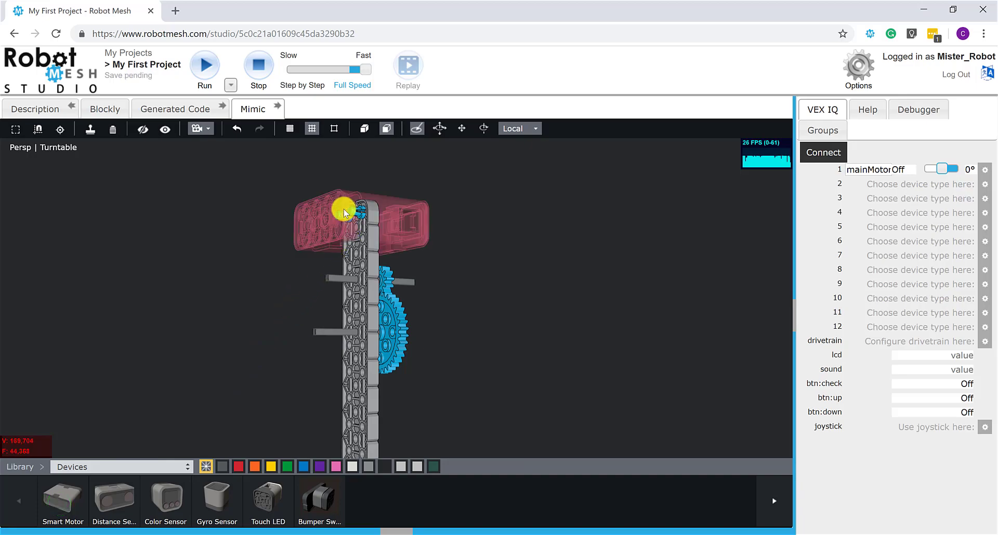
click(526, 237)
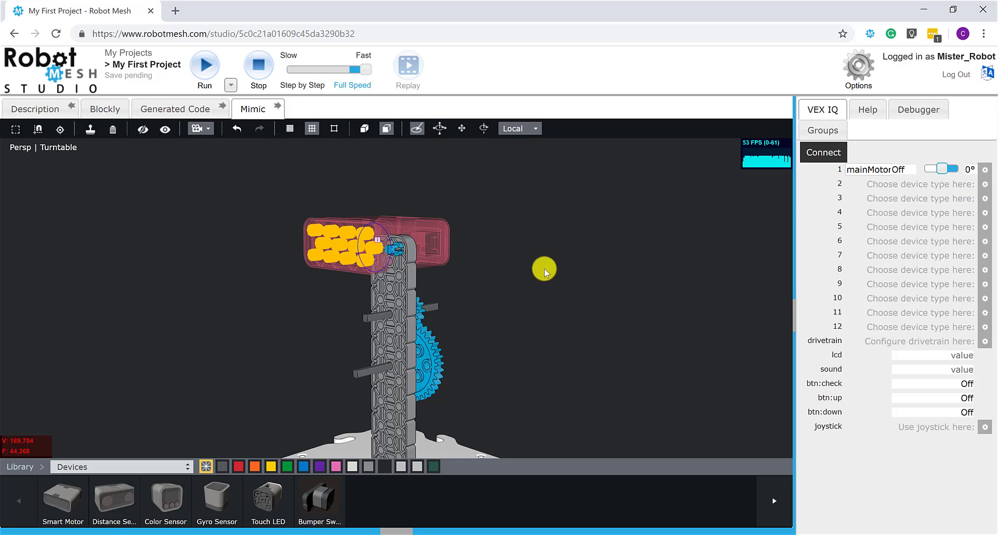
scroll(544, 270, up, 5)
scroll(584, 255, up, 5)
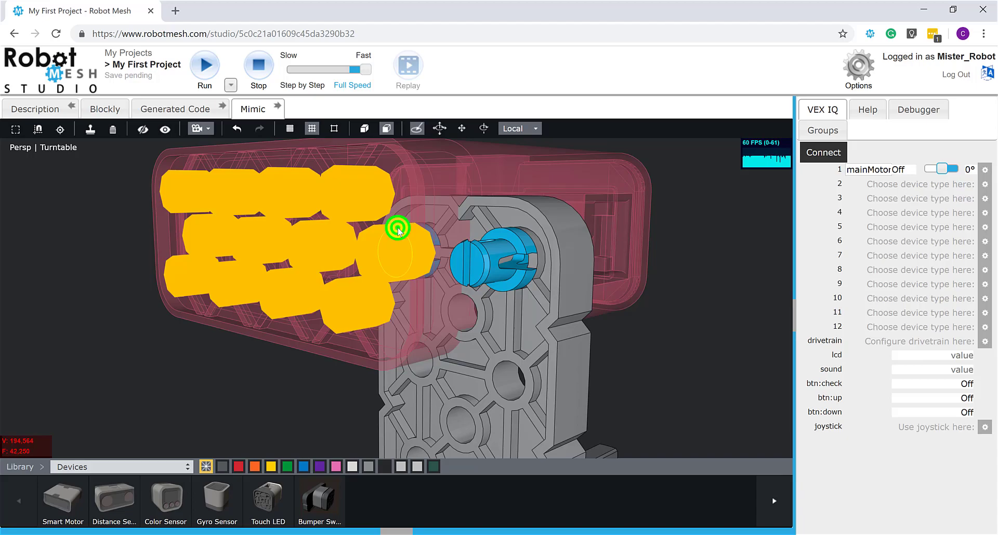
drag(398, 231, 541, 177)
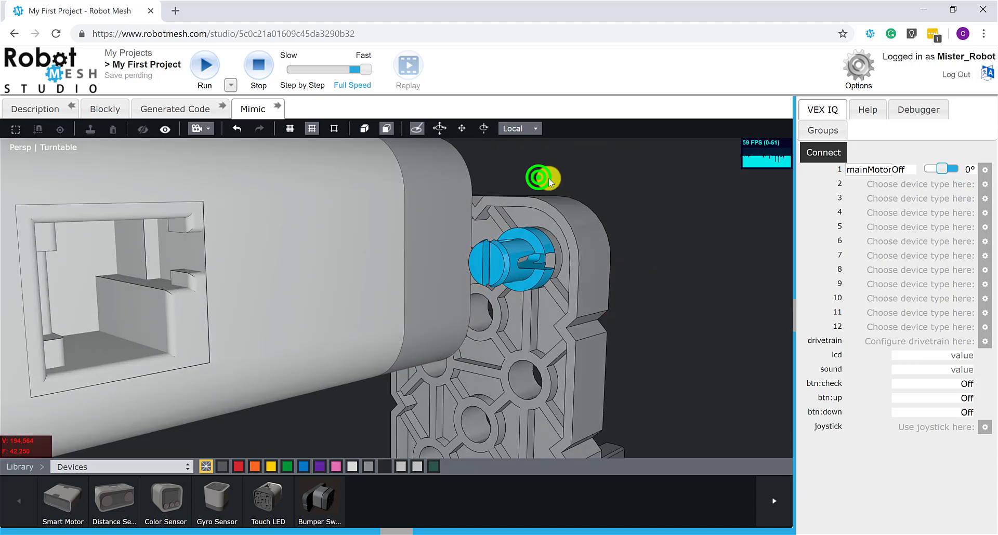
scroll(518, 213, down, 5)
click(596, 215)
Step: From a high view, drag the motor down onto the beam until it snaps in place
drag(491, 216, 259, 225)
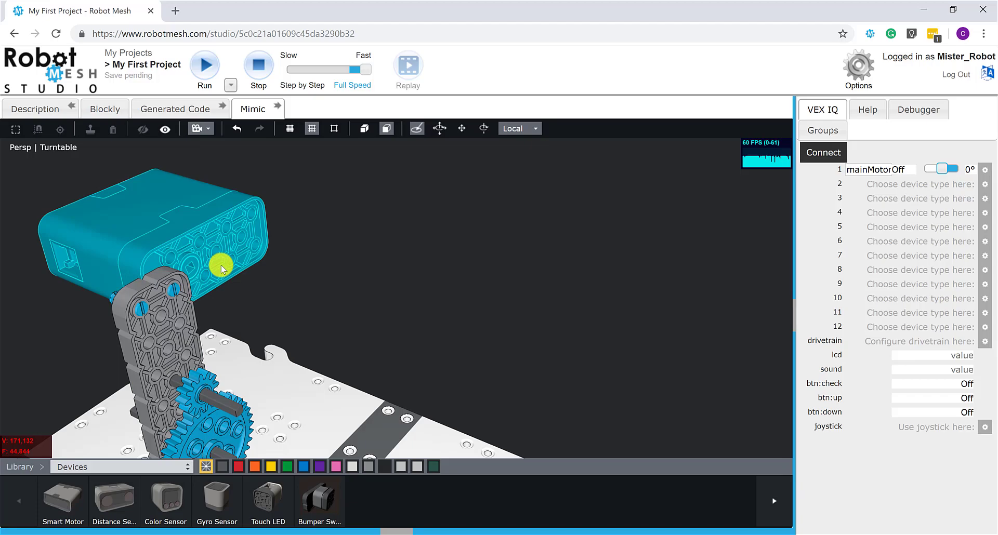
click(171, 259)
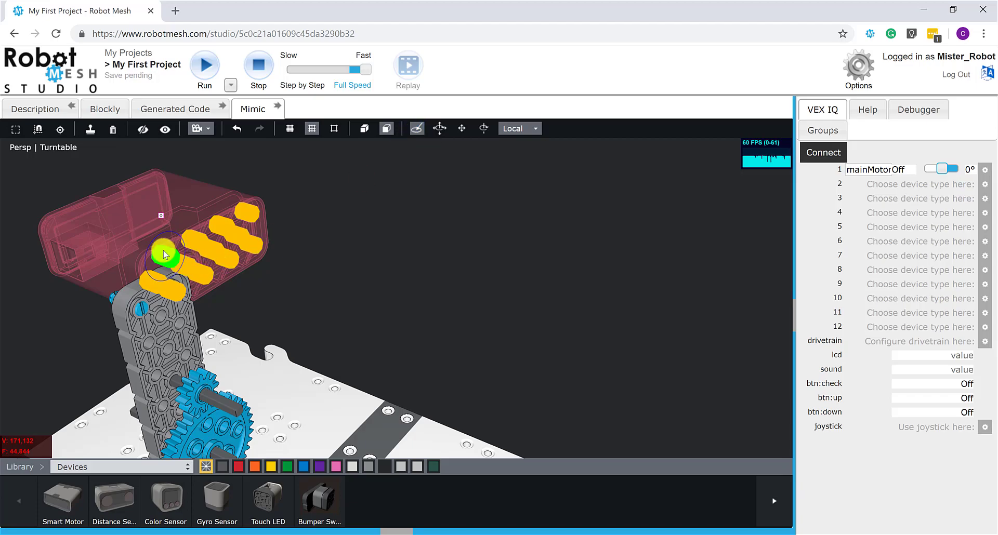
mouse_move(164, 254)
mouse_down()
mouse_move(178, 271)
mouse_move(156, 287)
mouse_move(301, 341)
mouse_move(166, 223)
mouse_move(145, 231)
mouse_up()
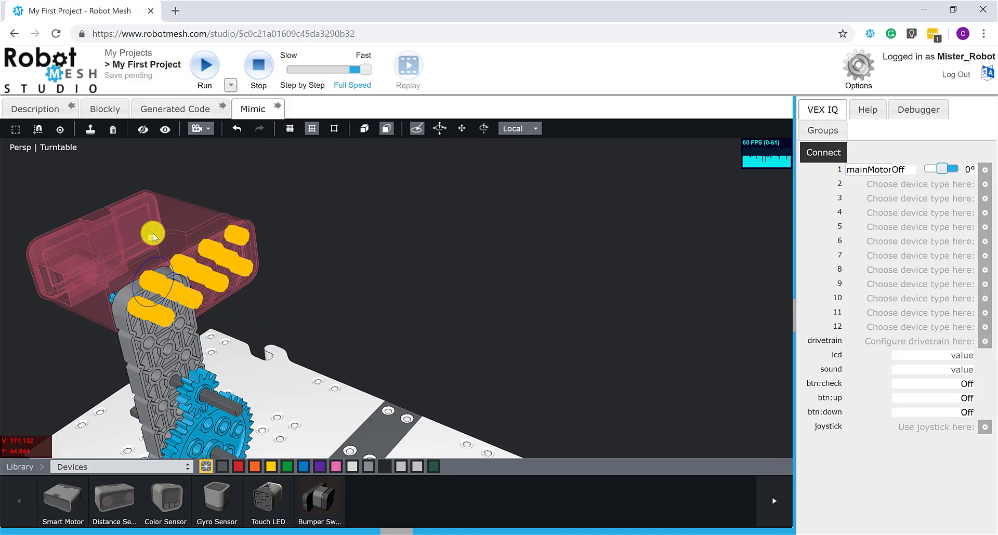
mouse_move(154, 232)
mouse_down()
mouse_move(183, 247)
mouse_move(216, 346)
mouse_move(350, 301)
mouse_move(250, 362)
mouse_move(269, 344)
mouse_up()
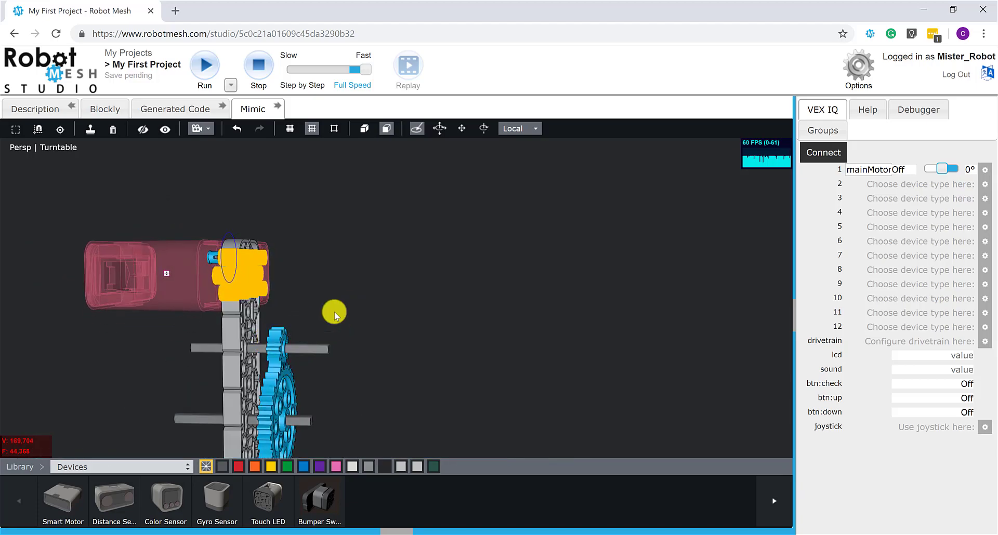
Step: Hide the vertical beam with its pins to expose the motor and gears
click(377, 294)
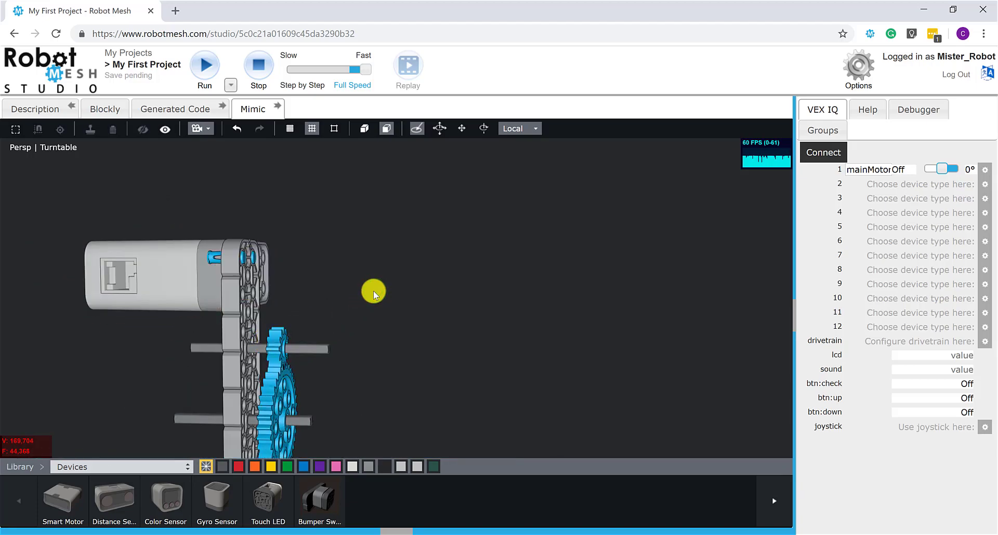
drag(373, 291, 360, 294)
click(219, 312)
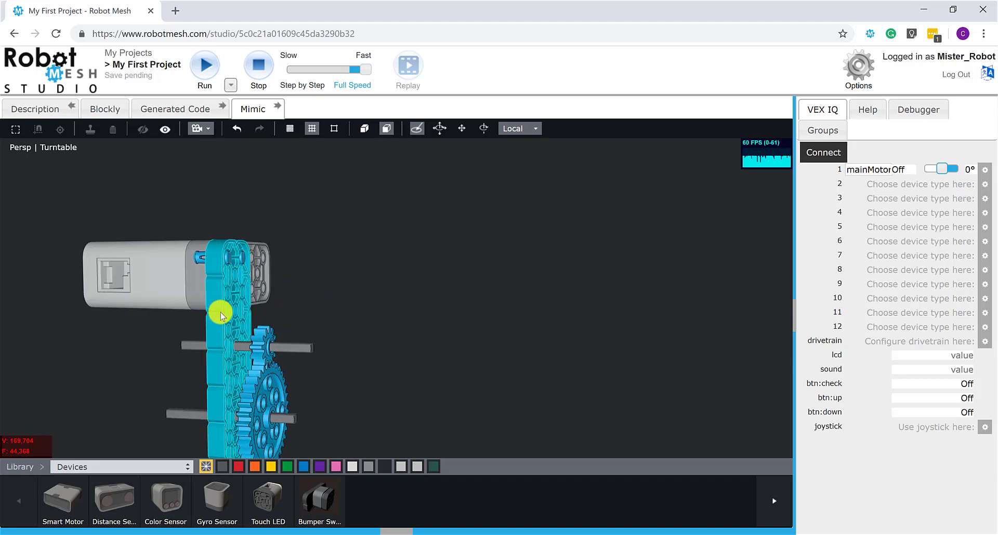
click(144, 130)
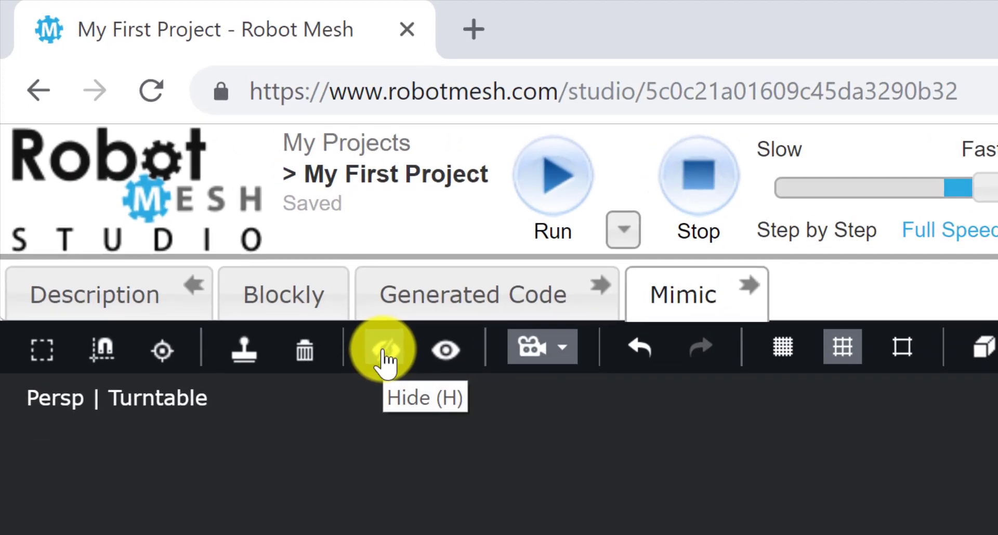
click(151, 138)
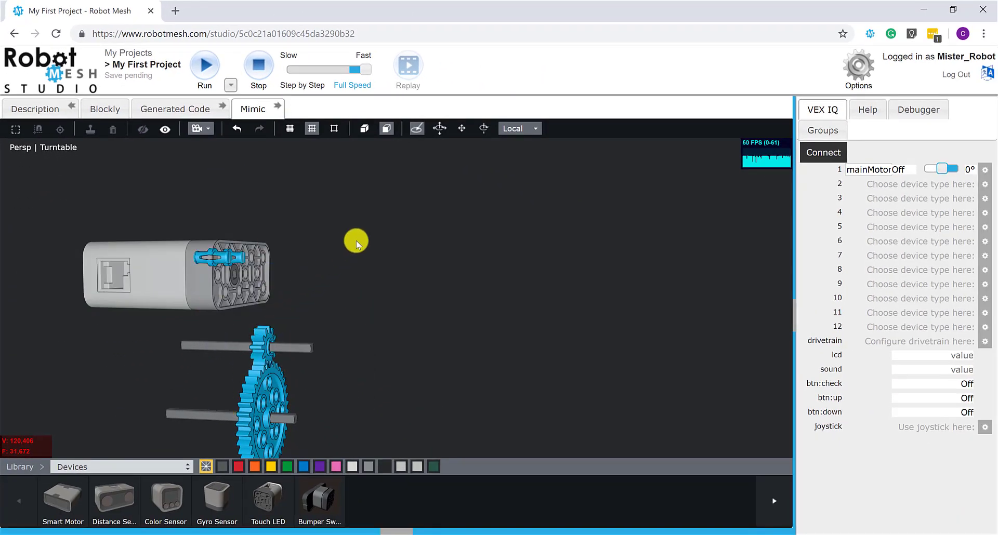
Step: Shift the motor to align its axle and rotate it from lying flat to upright
drag(357, 242, 270, 262)
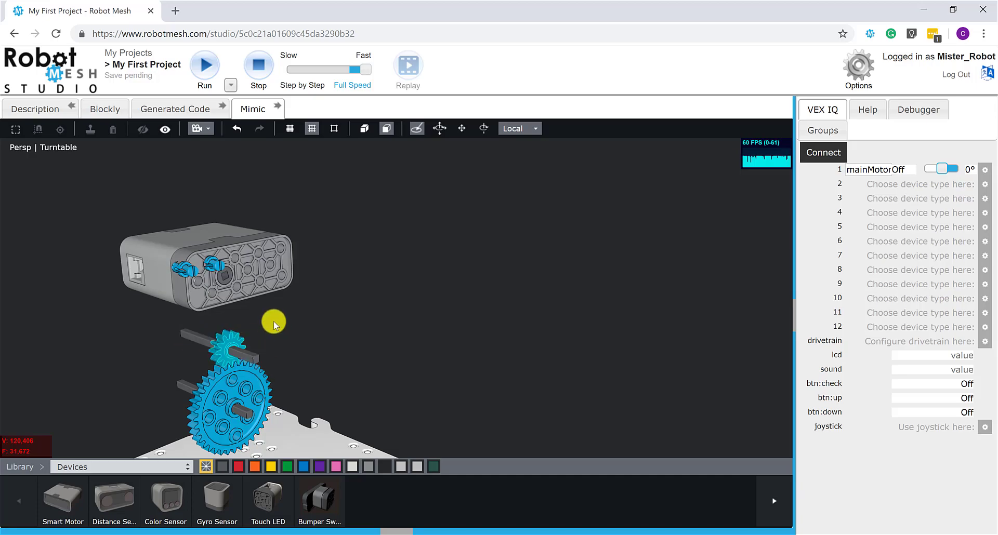
click(281, 252)
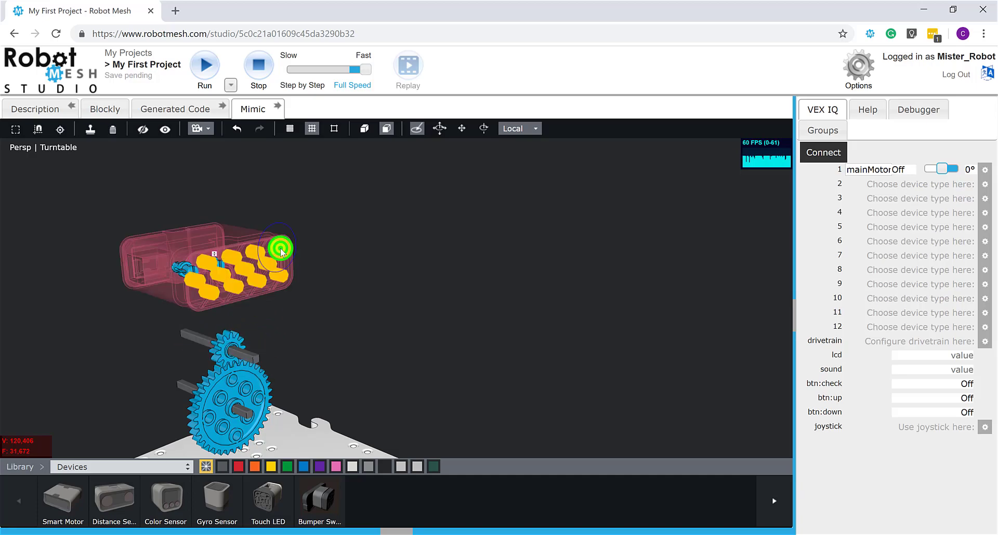
drag(280, 248, 183, 268)
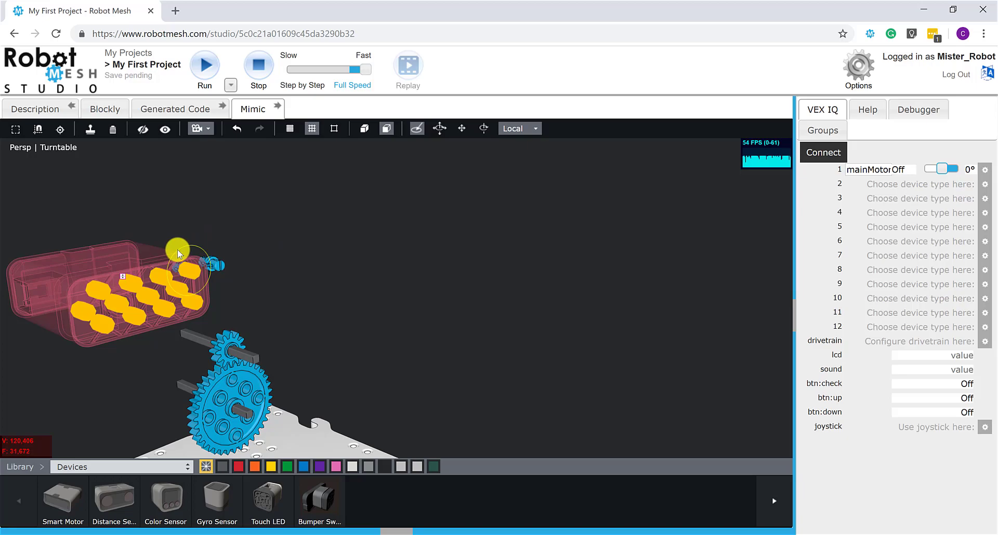
mouse_move(177, 250)
mouse_down()
mouse_move(163, 299)
mouse_move(279, 301)
mouse_move(380, 284)
mouse_up()
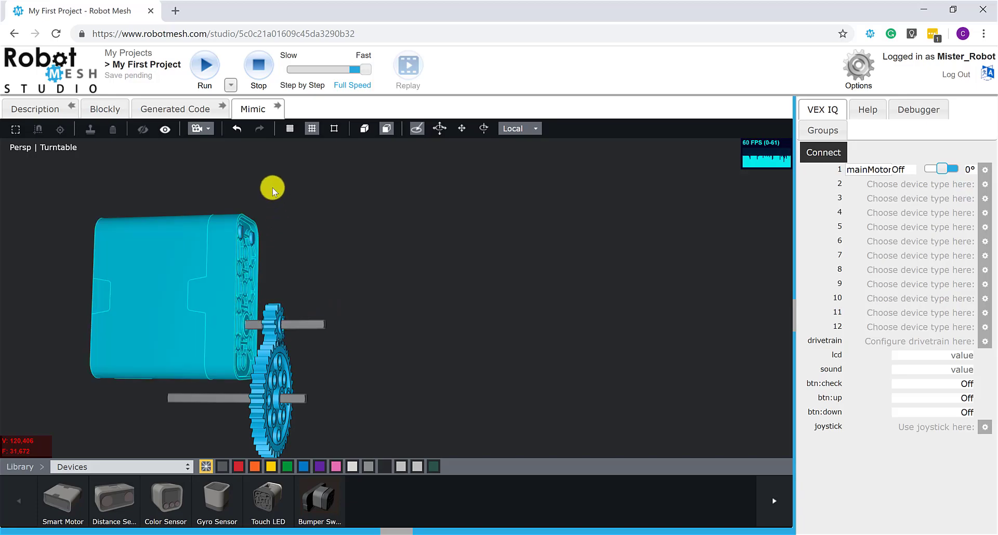
click(165, 130)
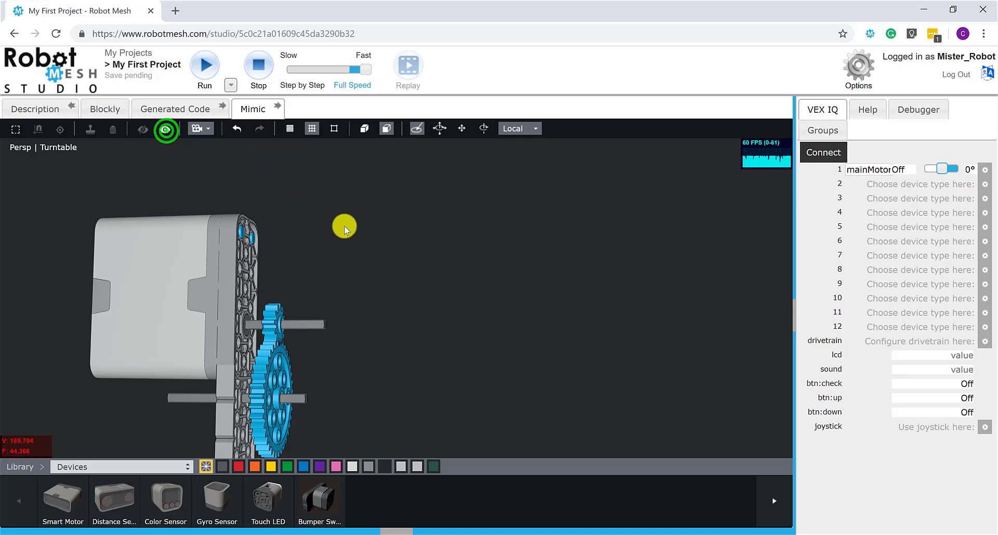
scroll(352, 239, down, 2)
scroll(401, 261, down, 3)
mouse_move(407, 261)
middle_down()
mouse_move(432, 254)
mouse_move(383, 268)
middle_up()
scroll(384, 269, up, 3)
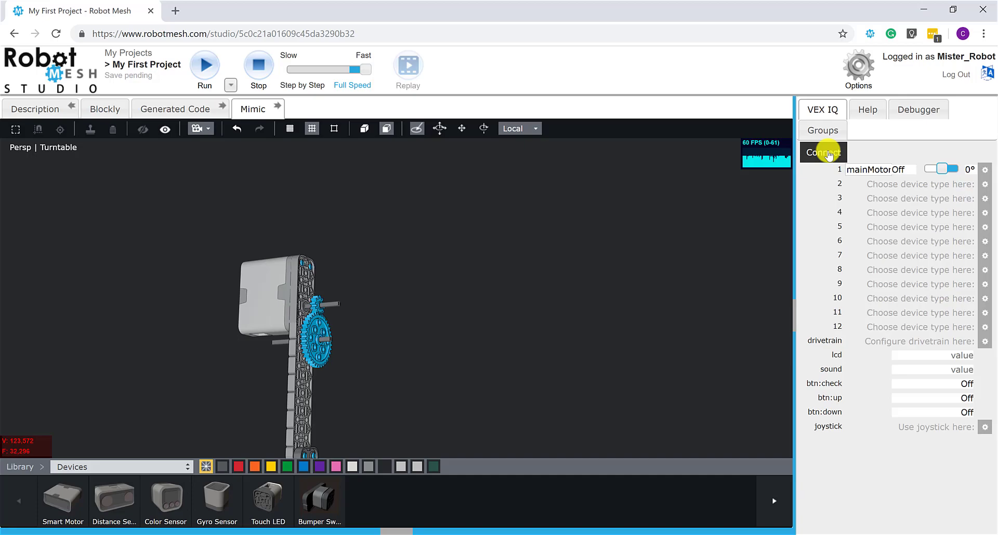
click(285, 300)
click(817, 152)
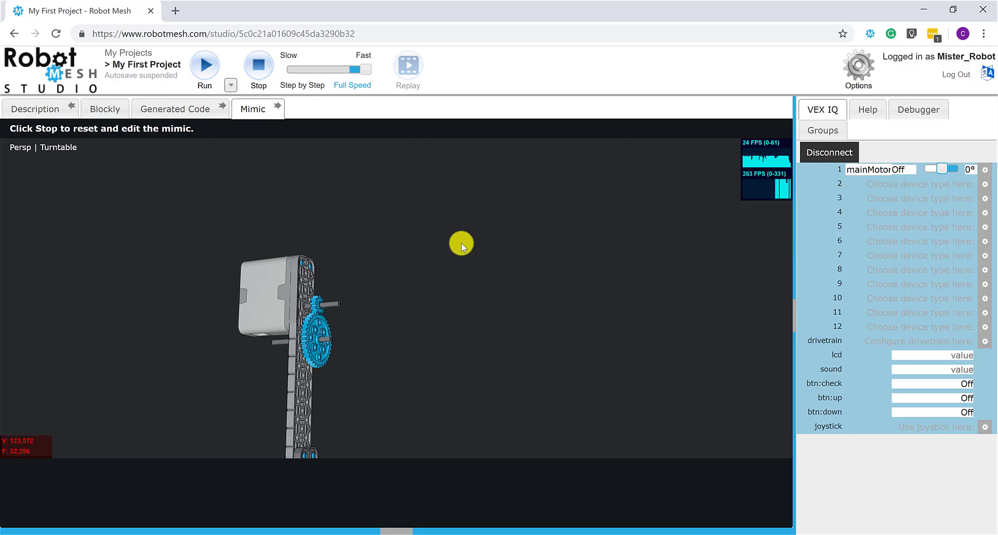
click(830, 153)
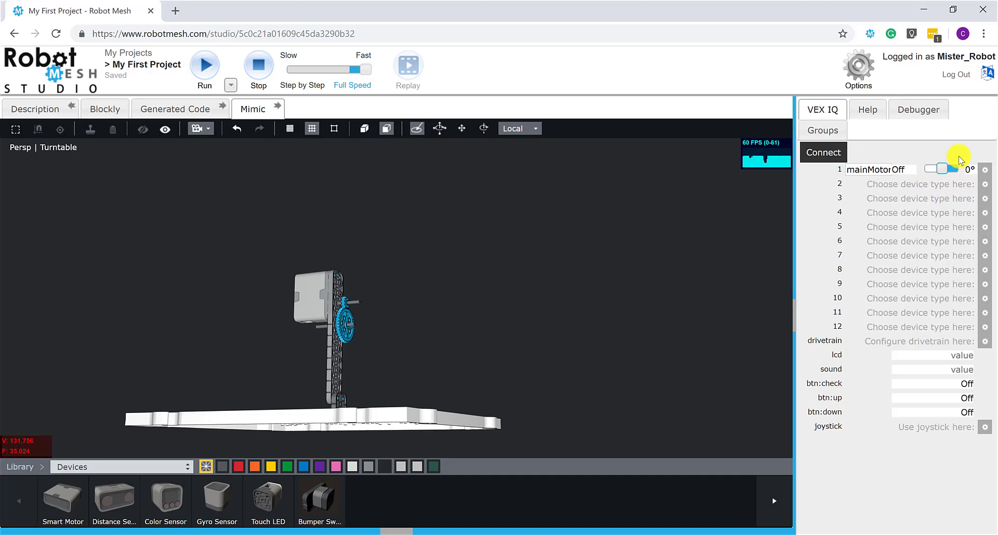
Step: Check port 1's device settings, then delete the mainMotor Smart Motor from the beam
click(985, 170)
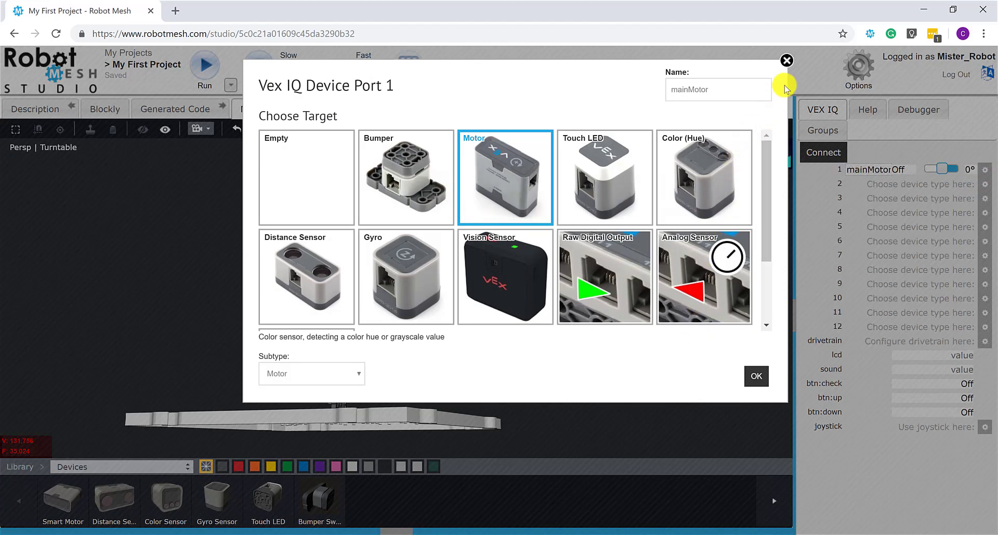
click(786, 62)
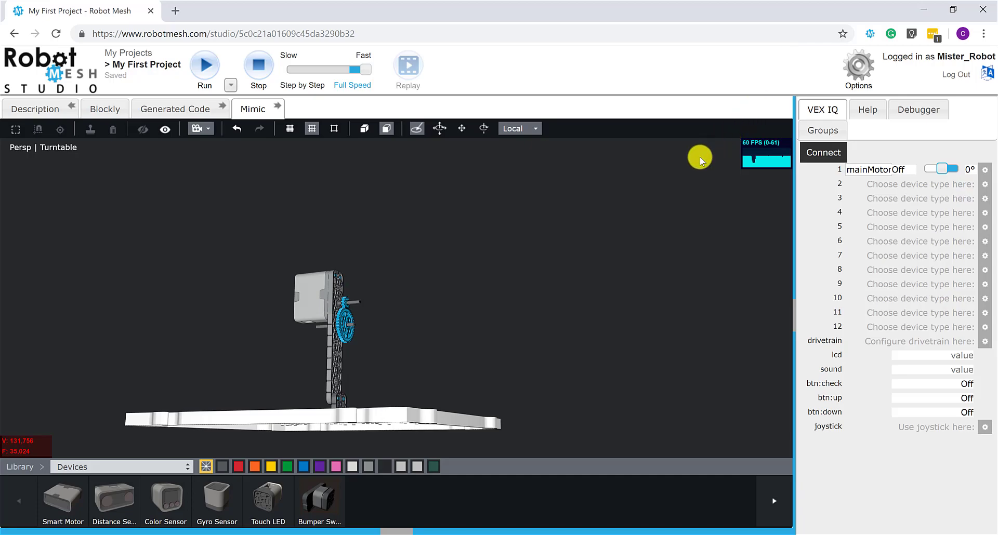
click(315, 313)
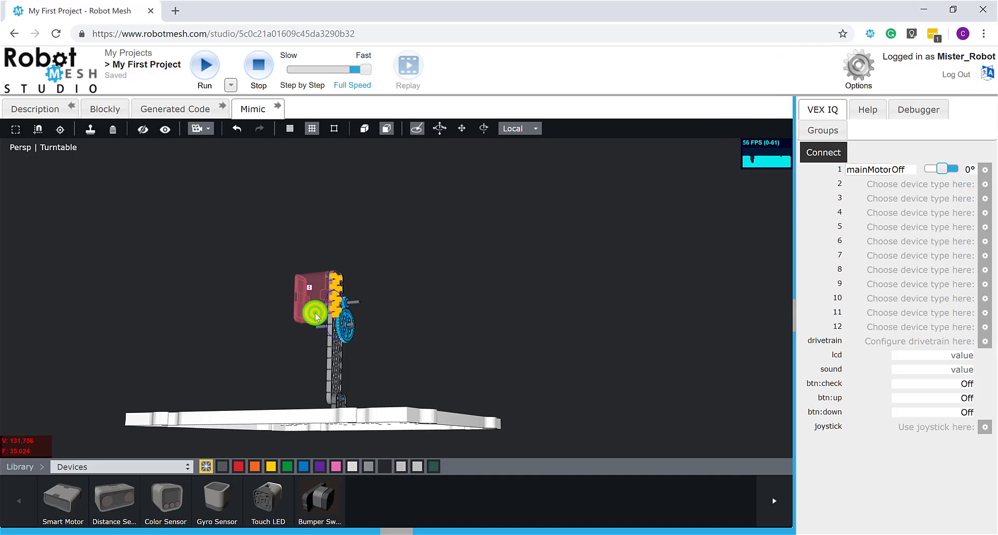
key(Delete)
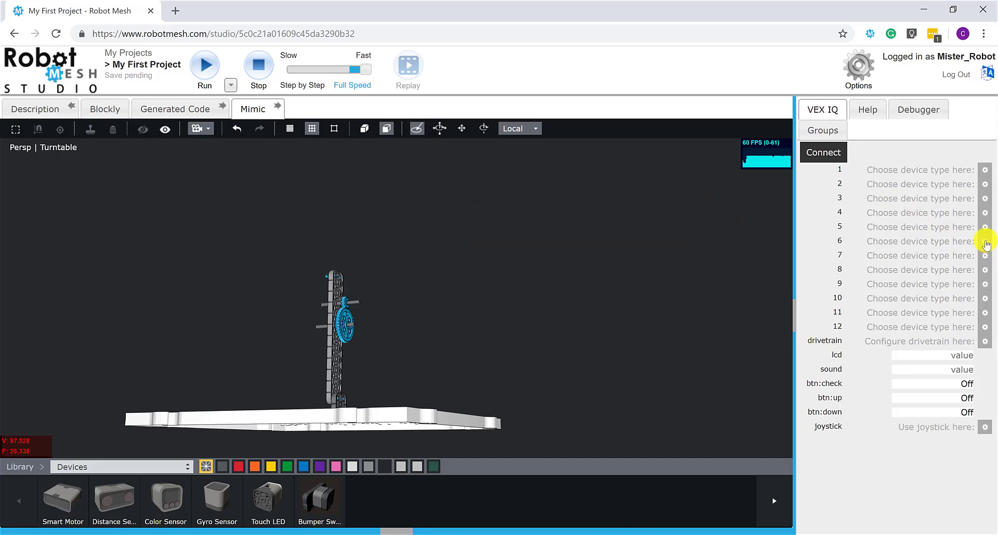
Step: Make port 6 a Motor and rename it from motor_6 to main_motor
click(985, 242)
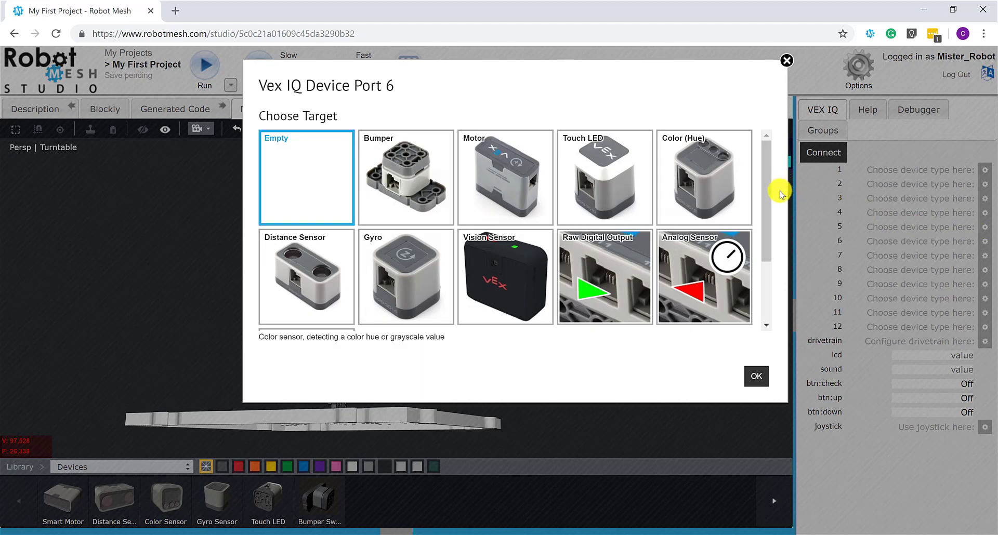
click(527, 155)
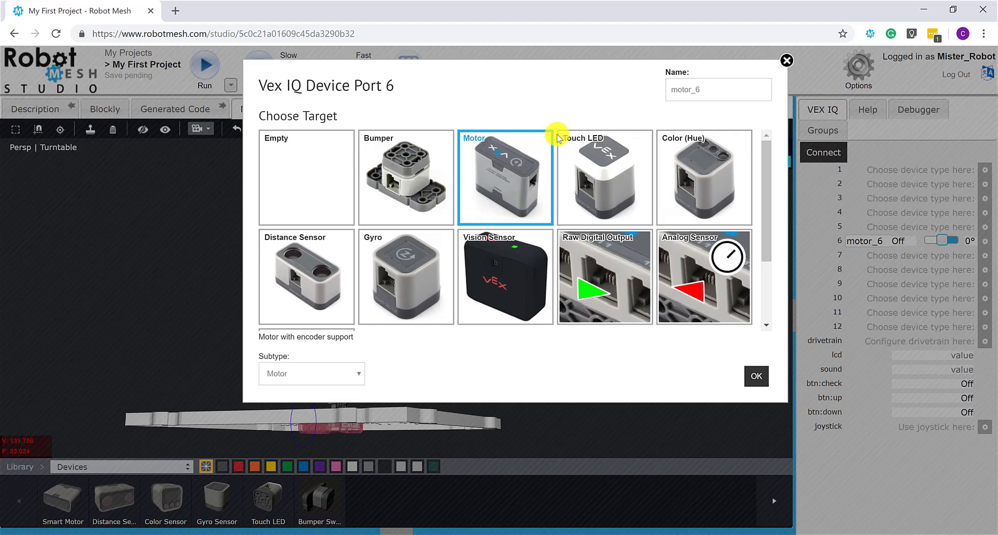
click(716, 91)
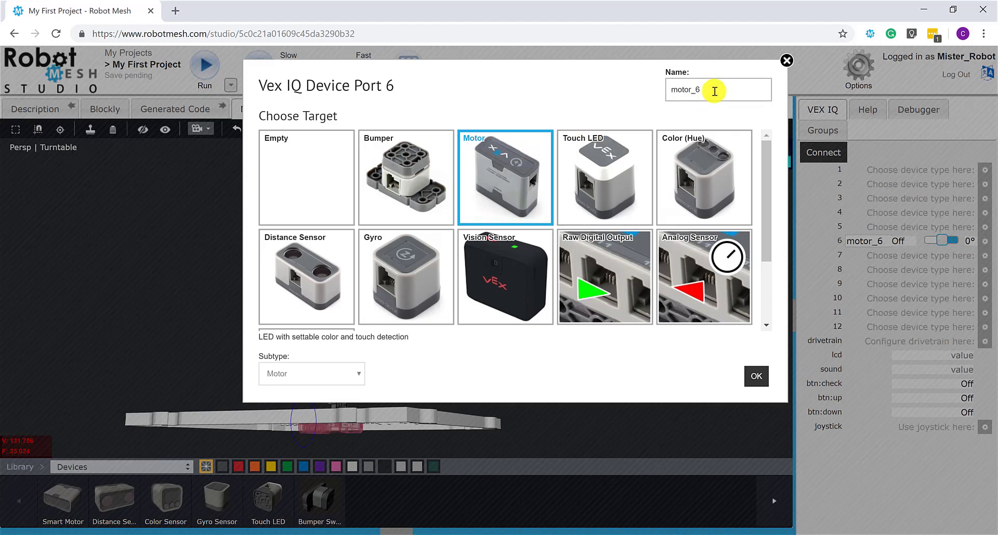
drag(711, 92, 565, 108)
text(main_)
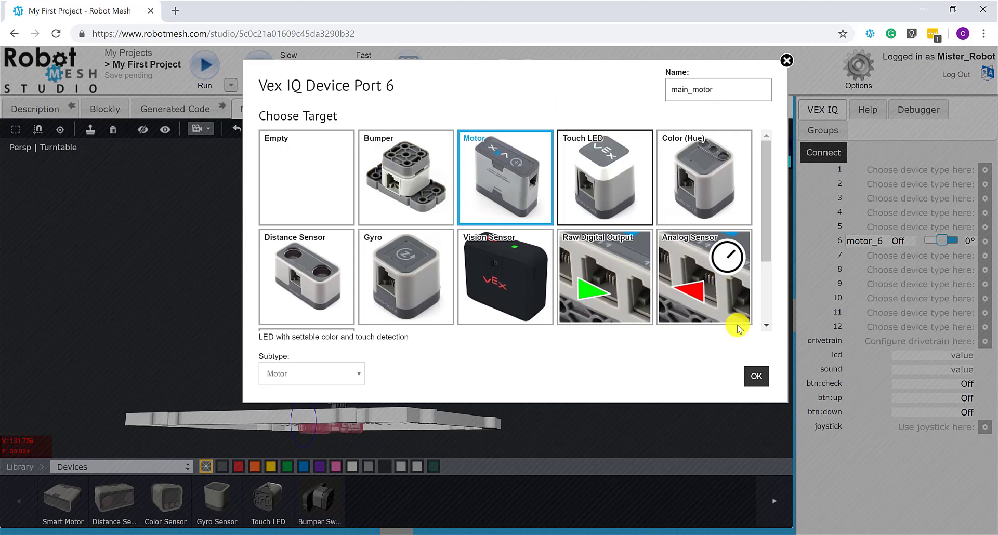
click(750, 374)
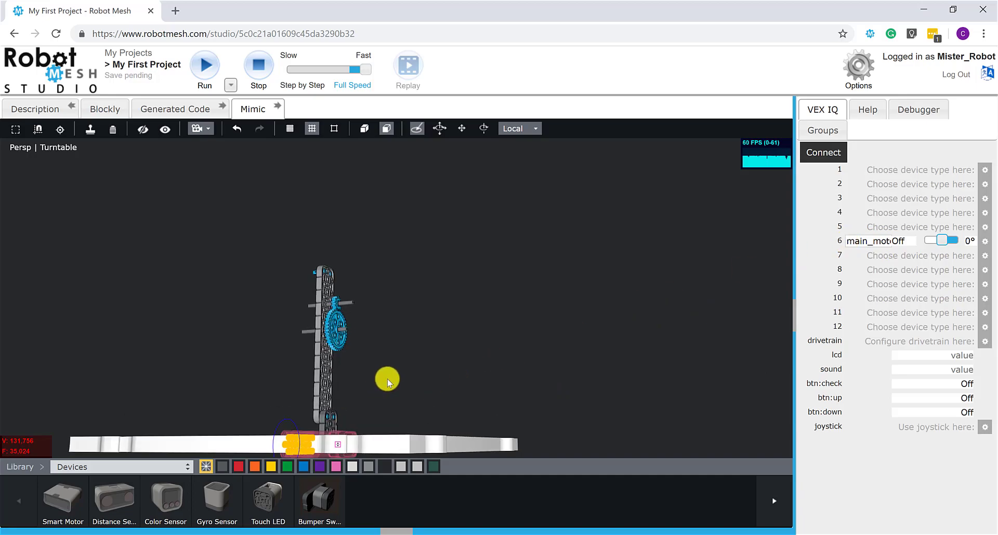
Step: Orbit to look down on the plate and drag the new motor onto the tower top
drag(388, 379, 488, 320)
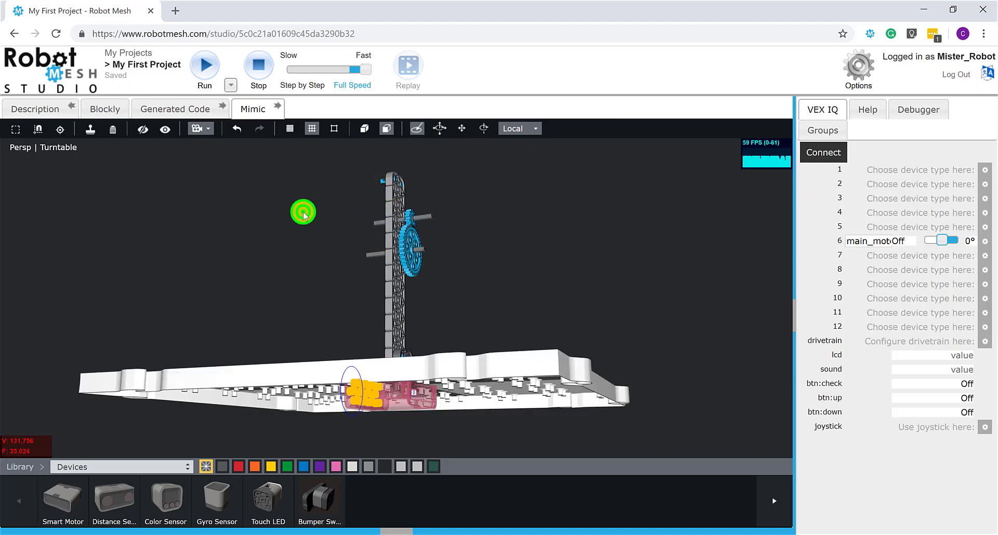
mouse_move(303, 212)
mouse_down()
mouse_move(372, 232)
mouse_move(418, 224)
mouse_up()
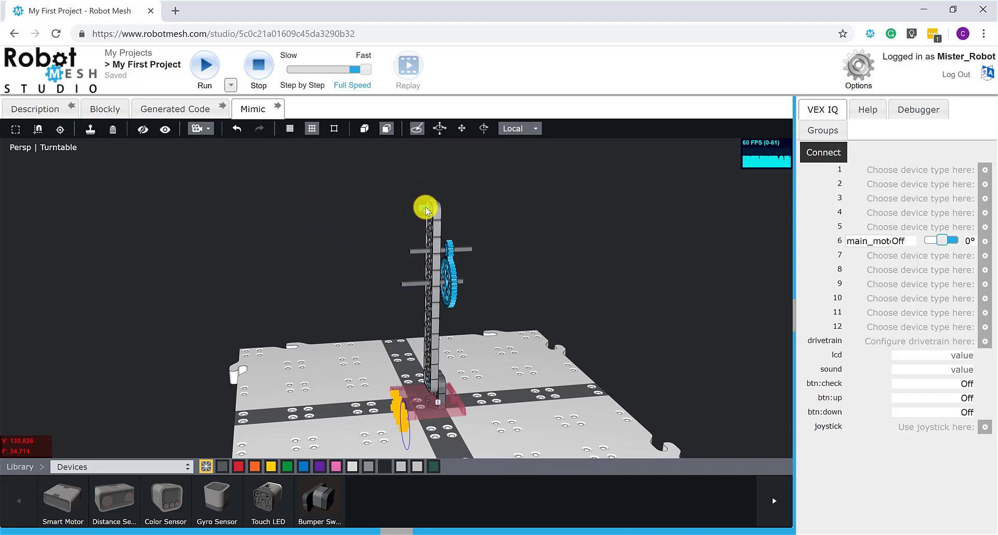
mouse_move(334, 264)
mouse_down()
mouse_move(247, 259)
mouse_move(315, 386)
mouse_move(220, 352)
mouse_move(322, 396)
mouse_move(347, 180)
mouse_up()
drag(471, 182, 626, 208)
Step: Inspect the placed motor from closer top-down and side angles, selecting it
drag(613, 253, 581, 195)
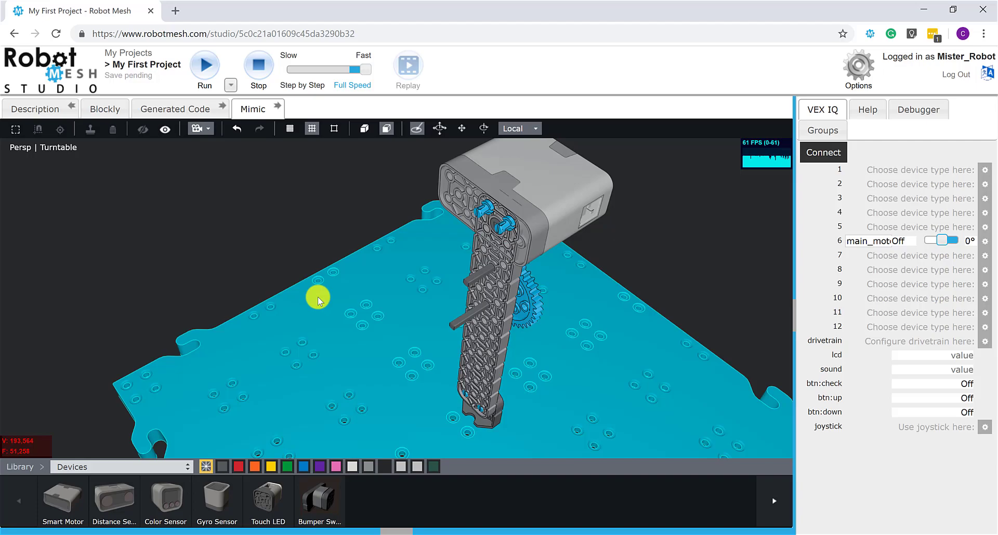
scroll(417, 285, up, 3)
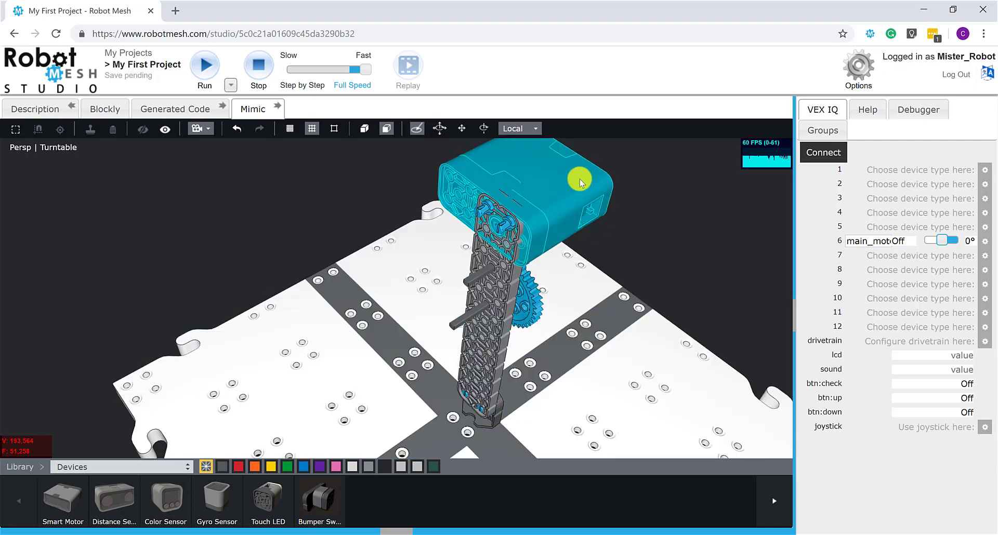
drag(672, 229, 538, 250)
scroll(539, 250, up, 5)
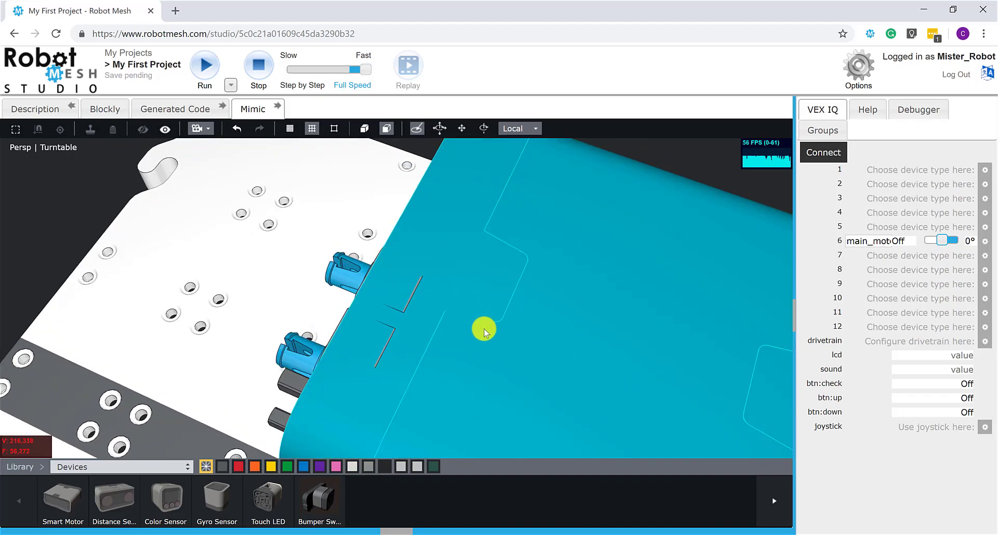
scroll(484, 328, down, 3)
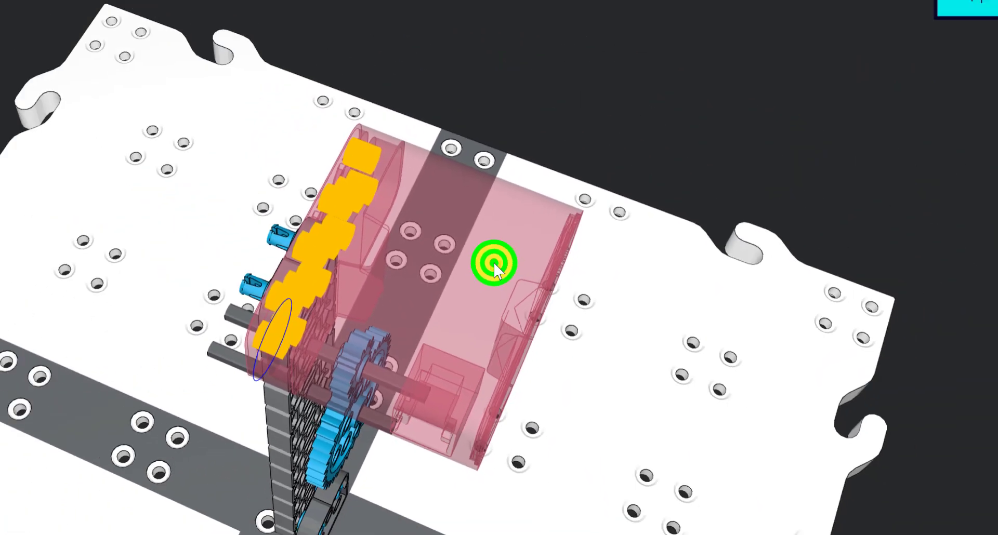
drag(497, 304, 323, 233)
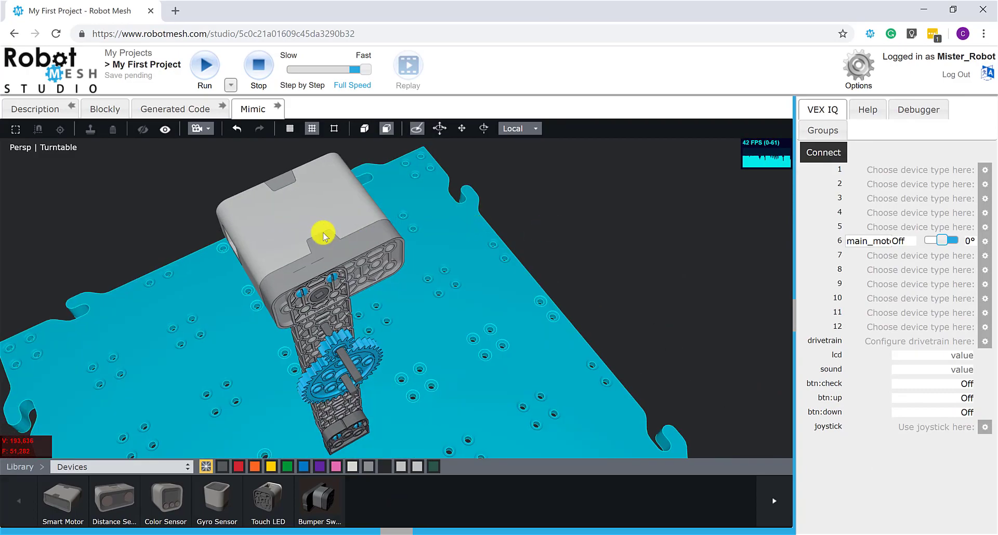
click(323, 232)
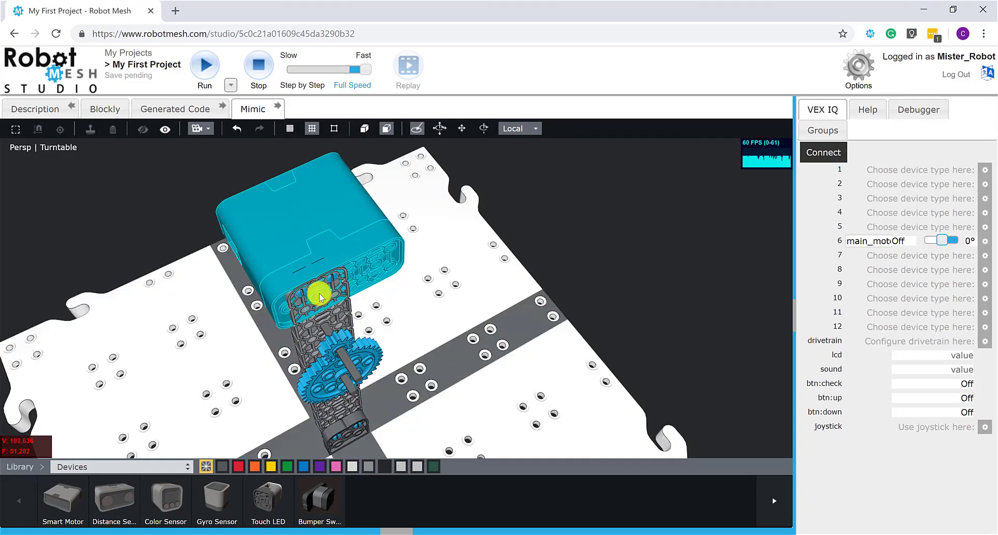
drag(320, 298, 447, 262)
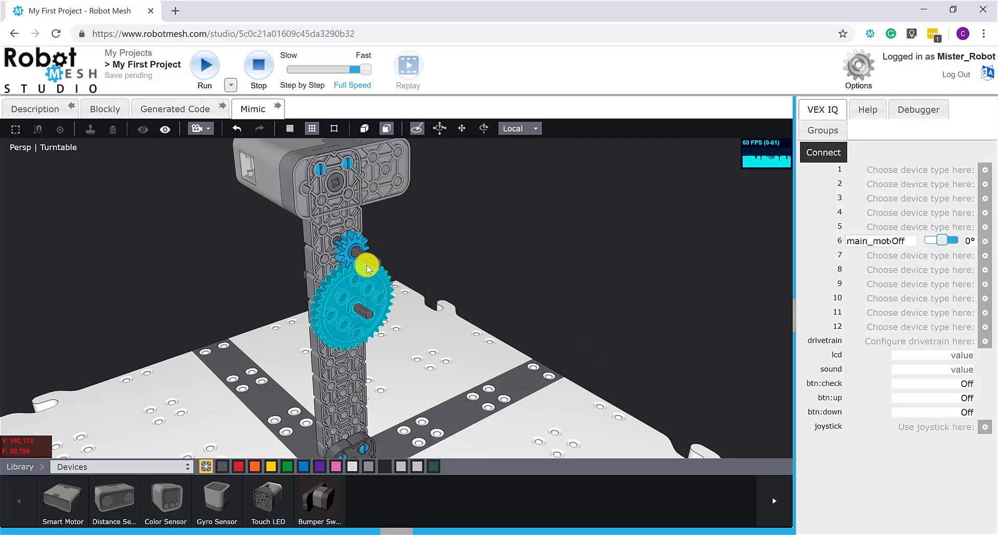
Step: Hide the vertical beam from view
click(341, 186)
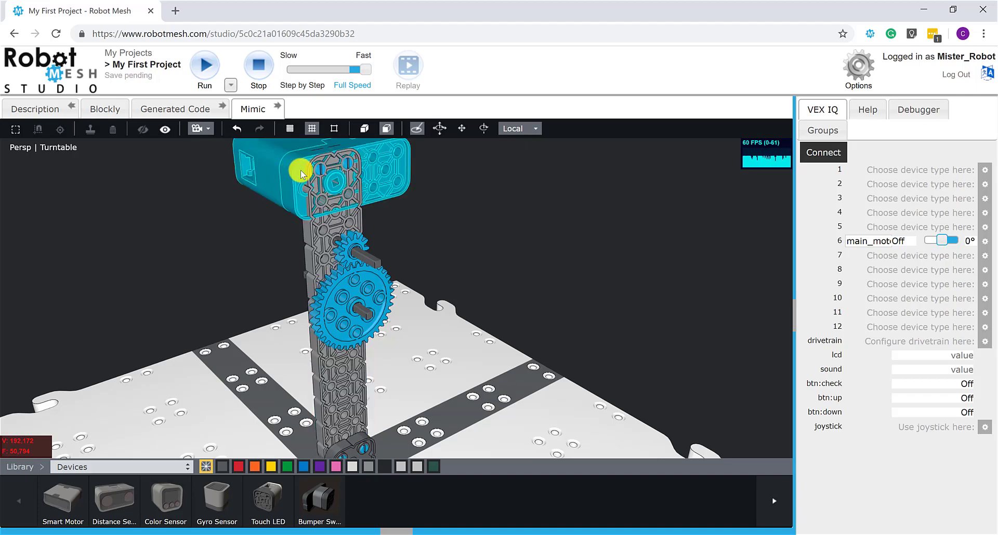
click(418, 128)
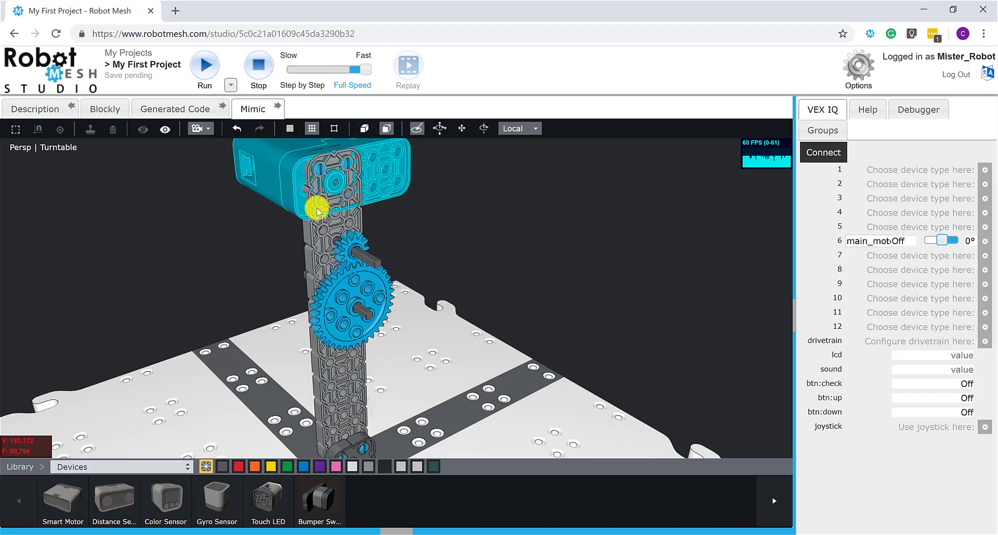
click(314, 267)
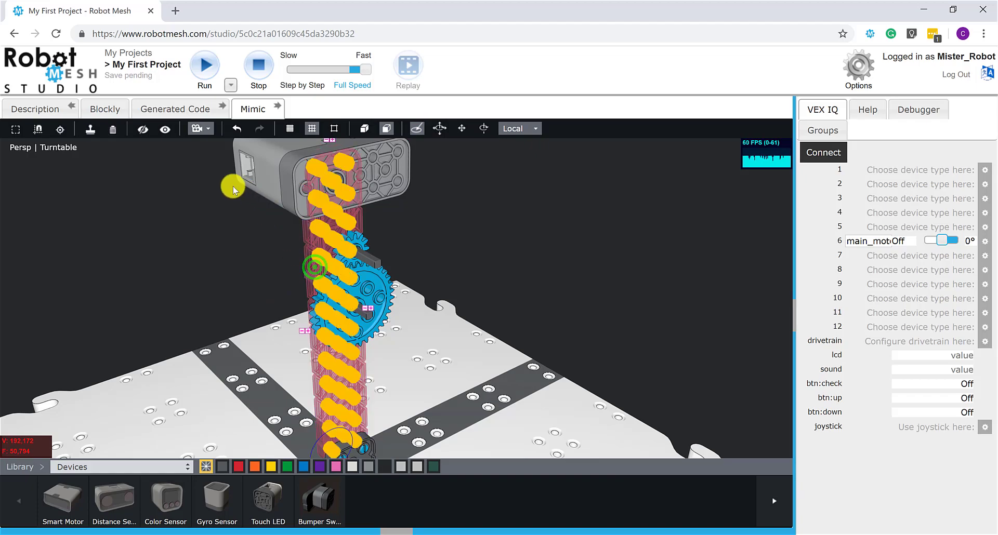
click(147, 129)
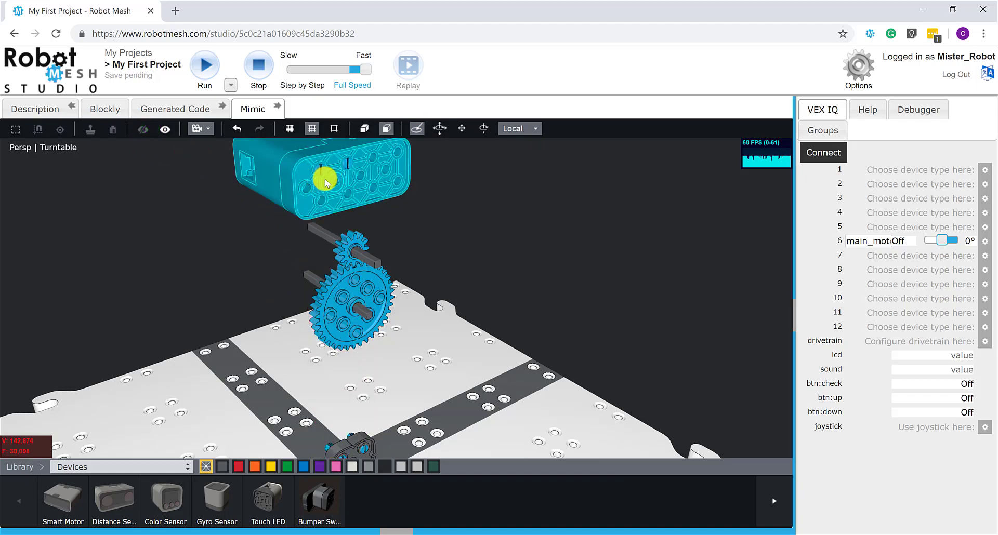
Step: Pivot the motor on its top-right pin, swing it upright and snap it onto the pins
click(398, 151)
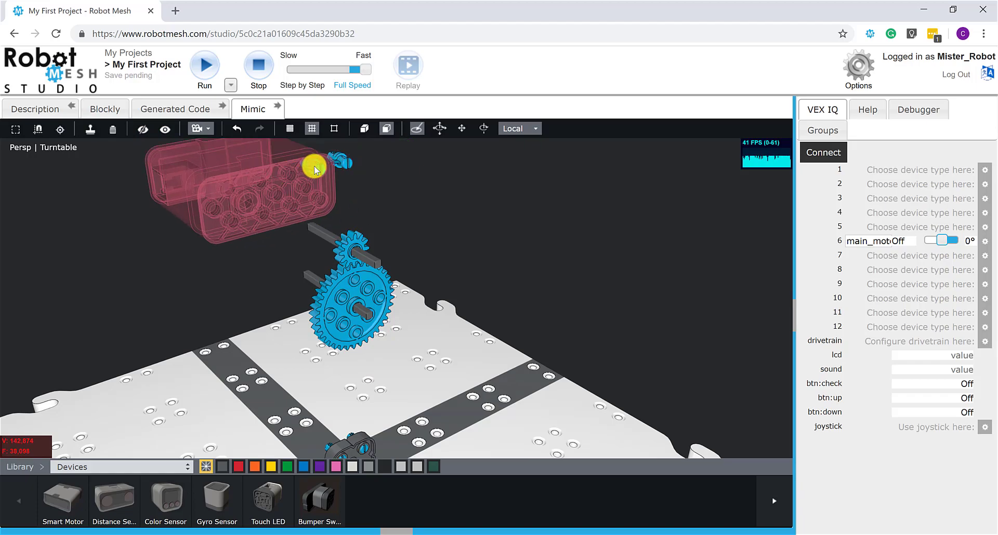
click(325, 202)
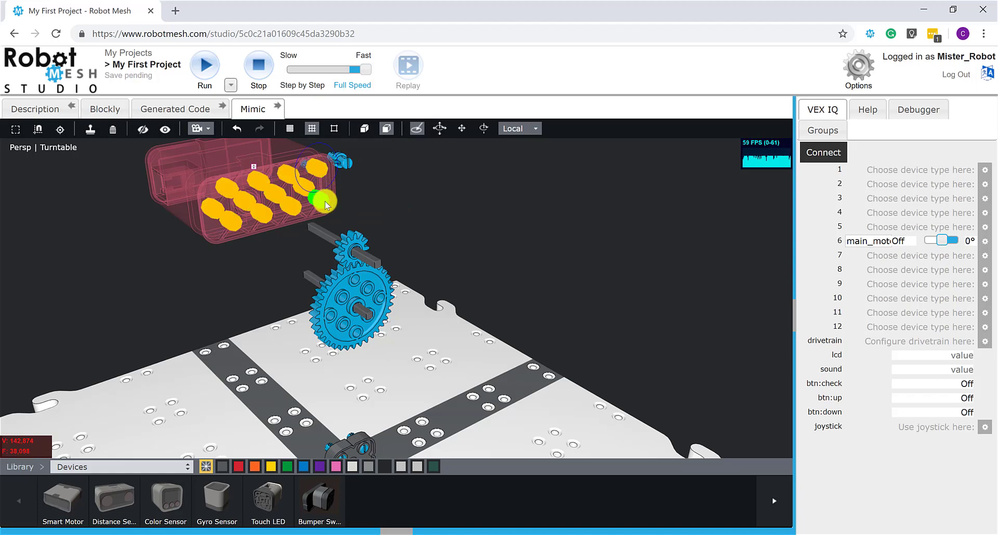
click(311, 167)
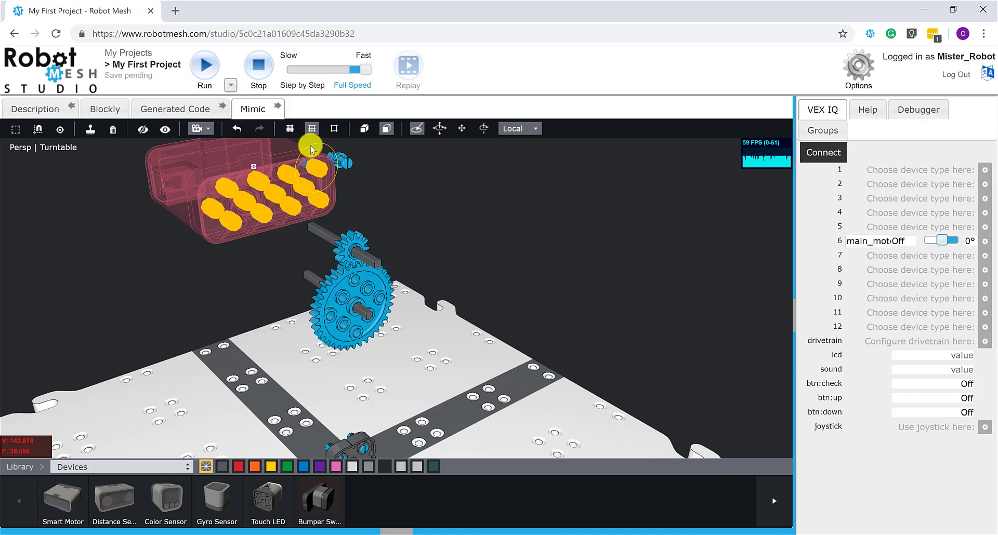
drag(311, 149, 404, 191)
click(307, 148)
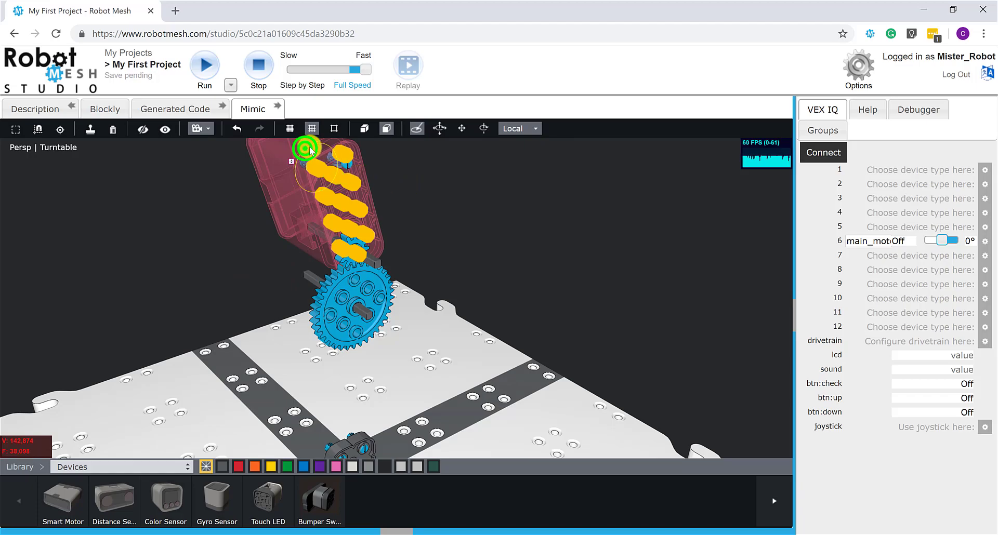
drag(309, 148, 435, 188)
right_drag(482, 201, 512, 199)
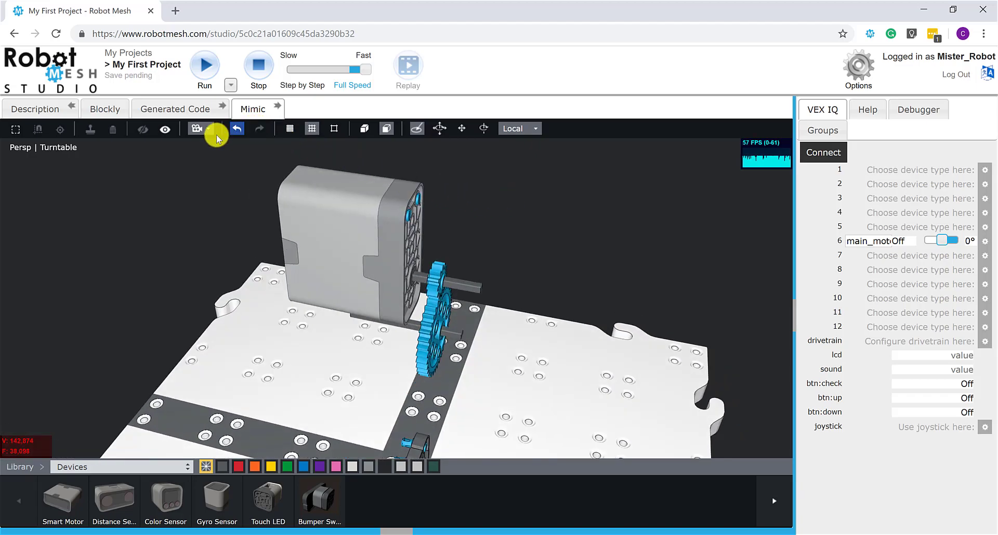
Step: Show all hidden parts again and connect the simulated devices to run the Mimic
click(166, 131)
right_drag(501, 222, 556, 246)
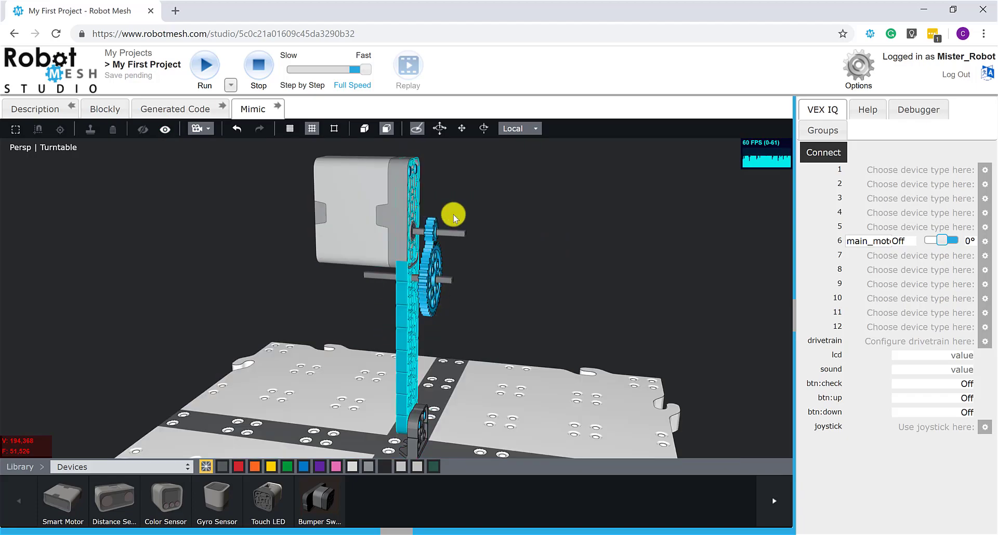
click(820, 154)
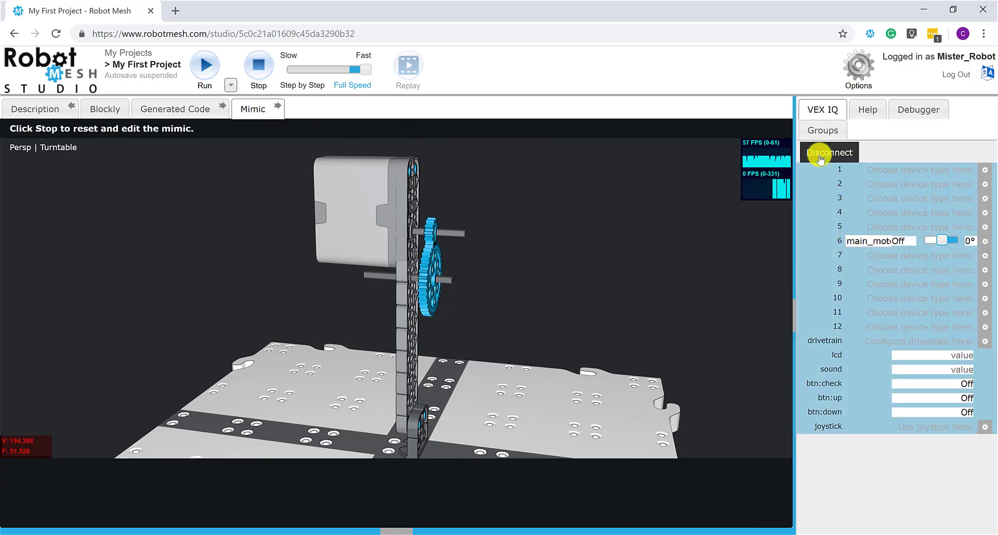
click(823, 159)
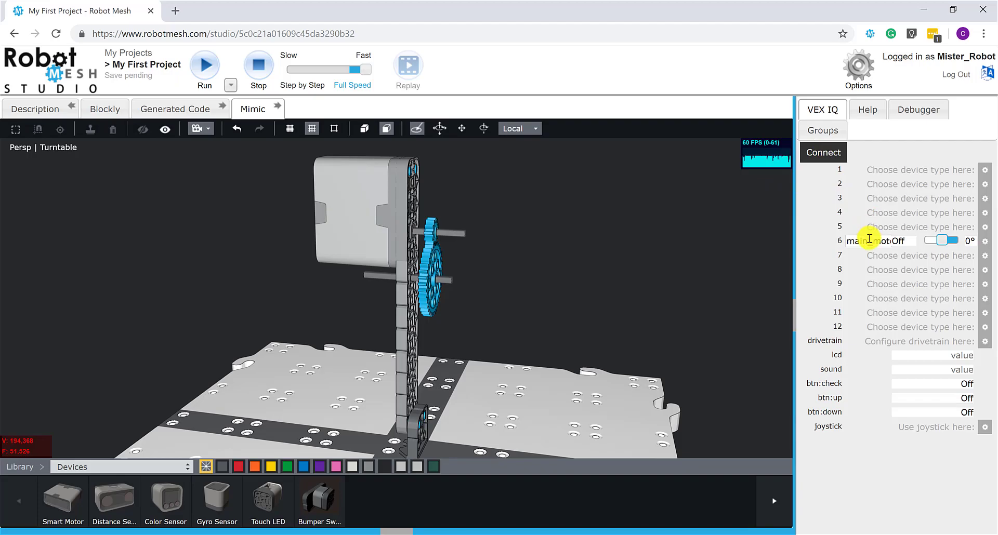
click(412, 238)
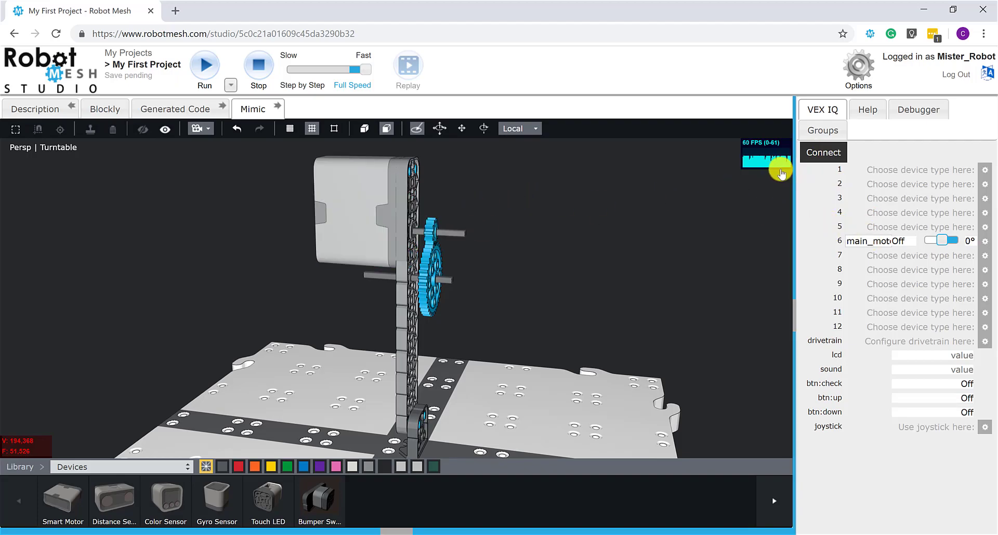
click(829, 156)
drag(697, 201, 620, 199)
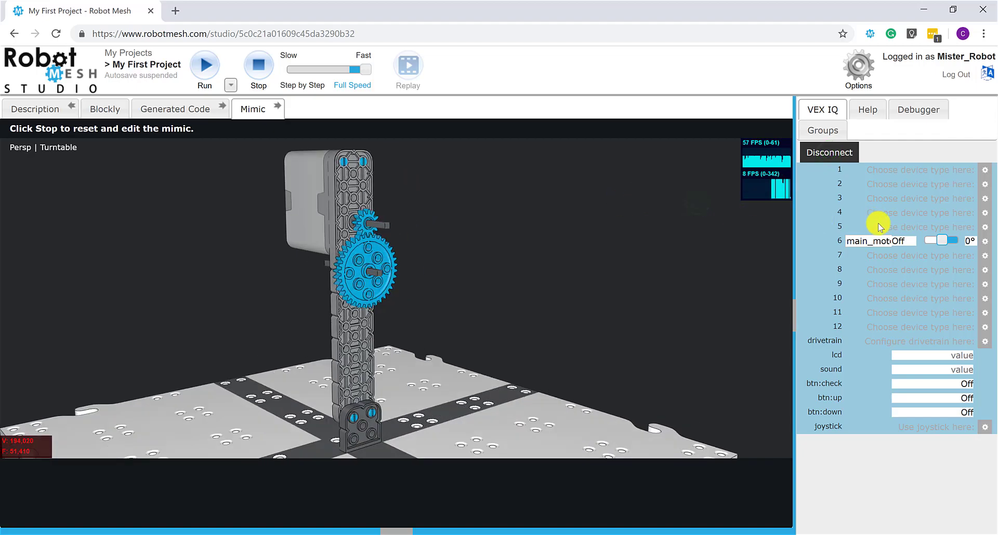
Step: Spin the port 6 motor forward, stop it, then run it in reverse
click(942, 240)
drag(941, 240, 949, 240)
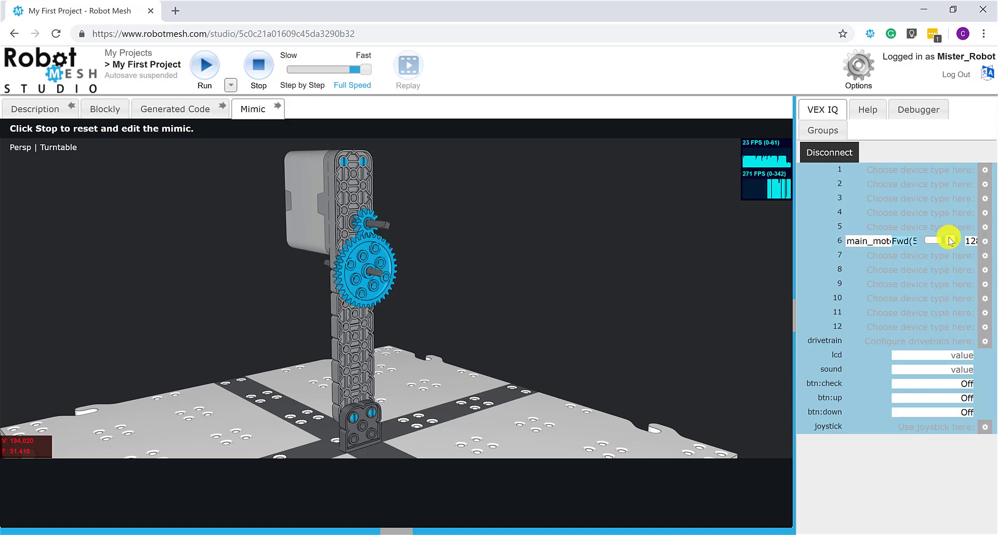
click(942, 240)
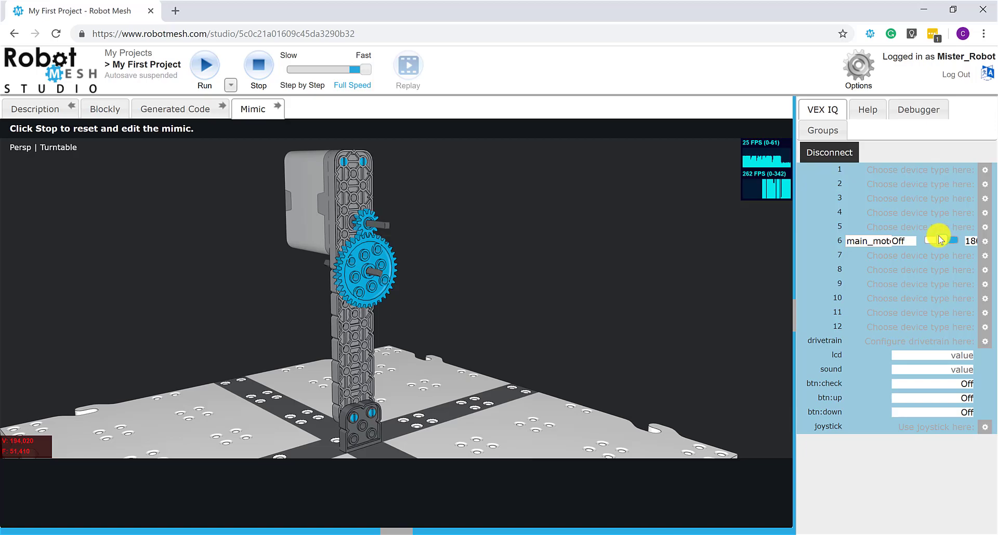
drag(941, 239, 923, 240)
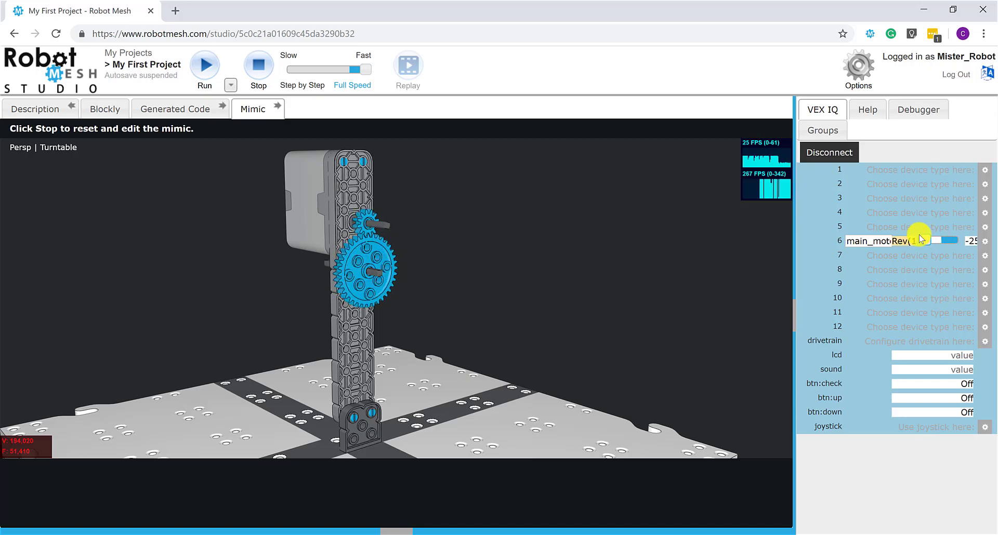
drag(923, 239, 940, 240)
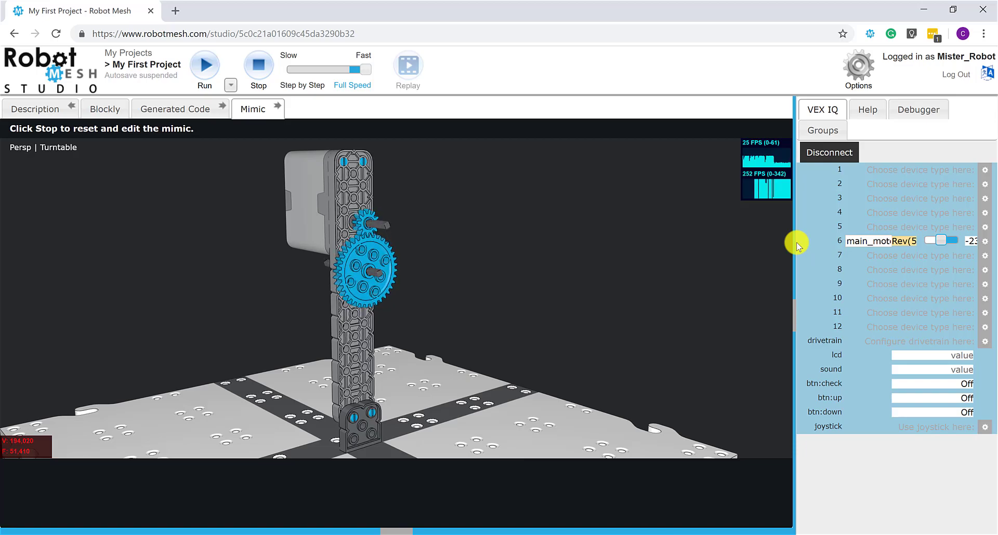
Step: Disconnect and attach a Motors run-until-distance block under start in the Blockly editor
click(832, 160)
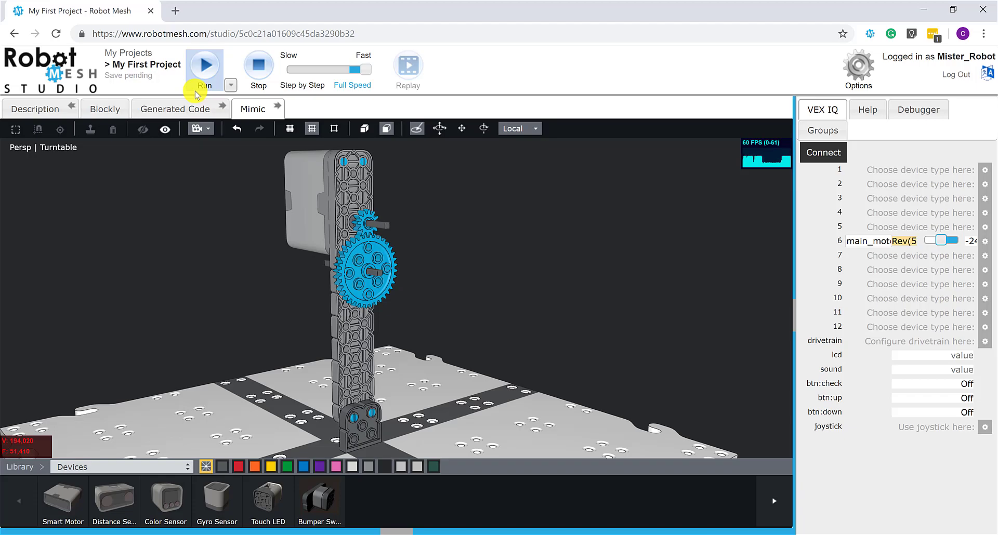
click(97, 114)
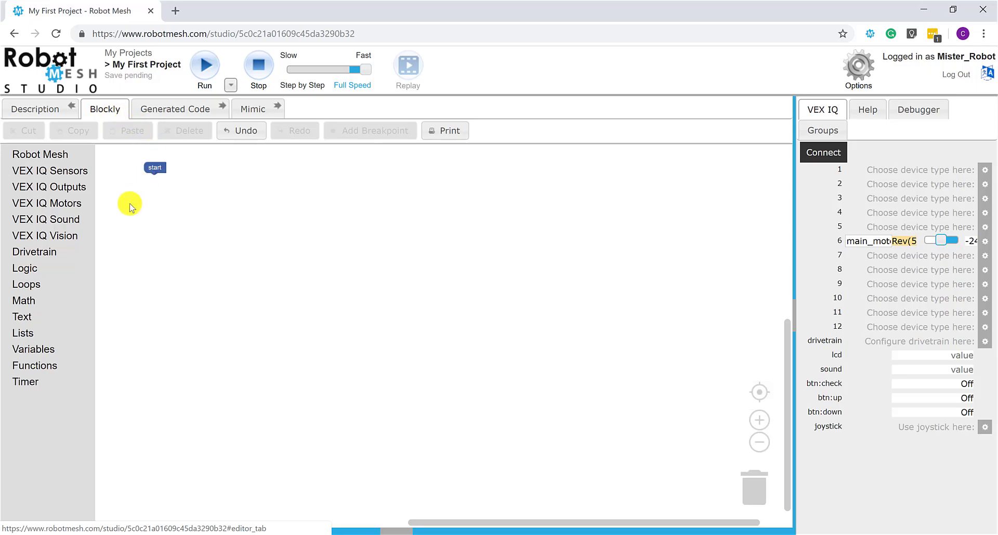
click(56, 207)
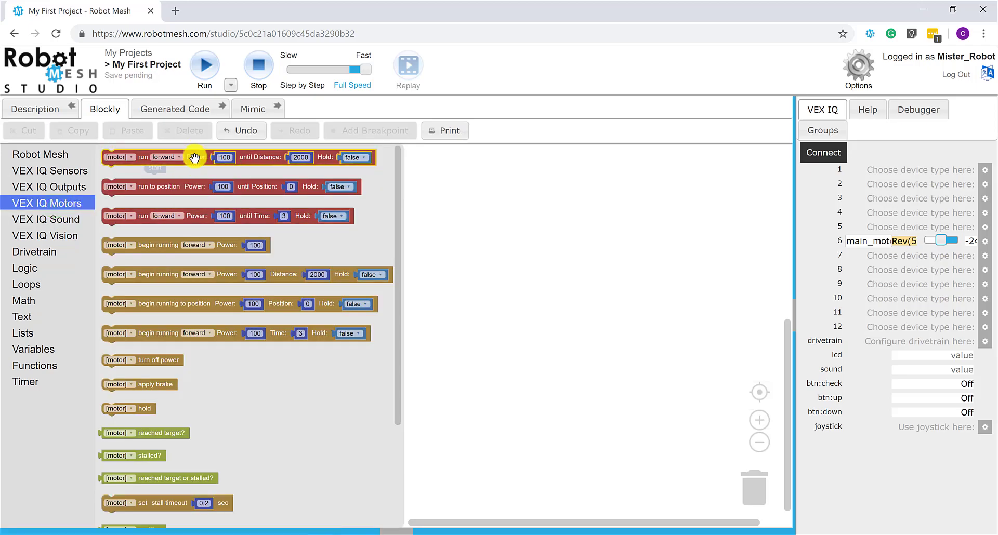
drag(194, 158, 230, 184)
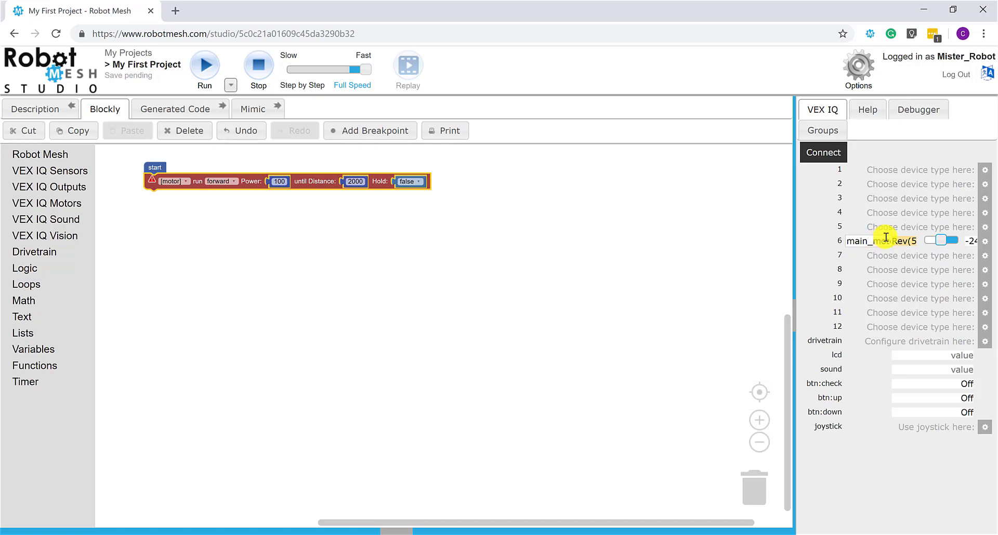
Step: Set the block to main_motor with Power 50 and Hold true
click(187, 180)
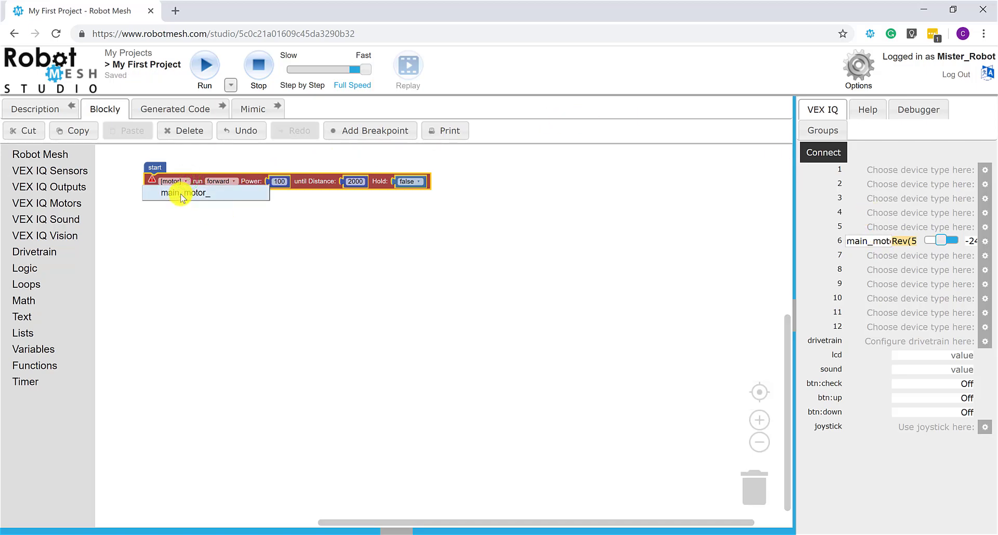
click(180, 193)
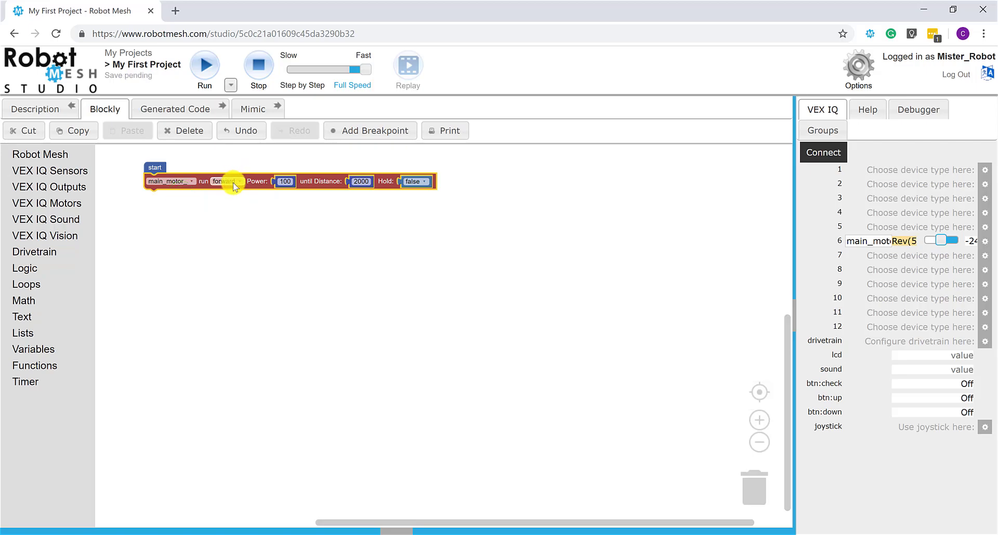
click(286, 181)
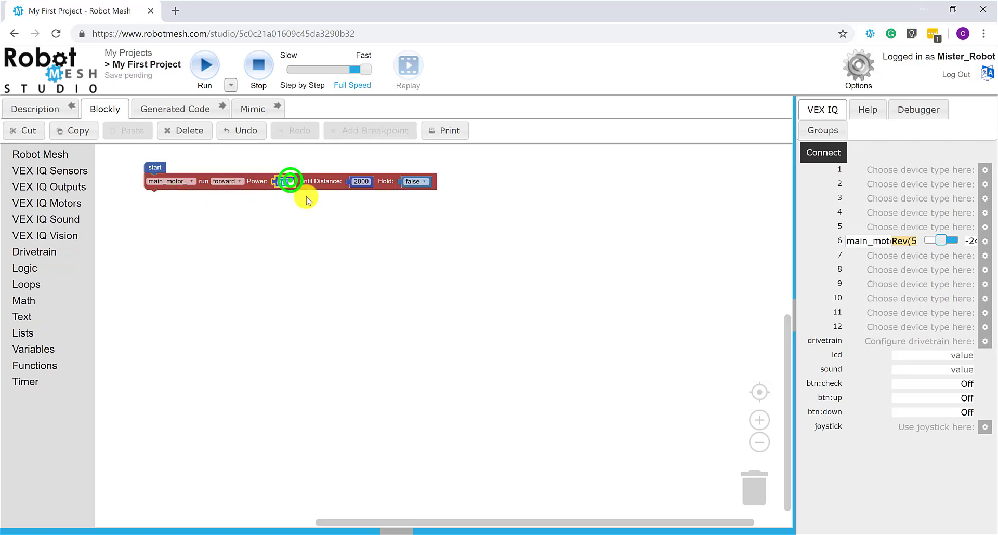
text(50)
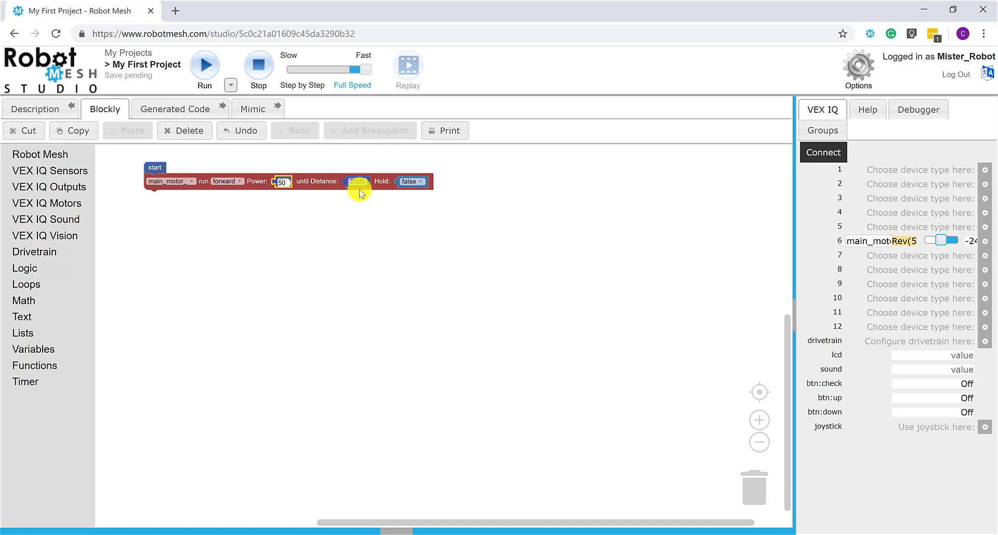
click(409, 182)
click(411, 194)
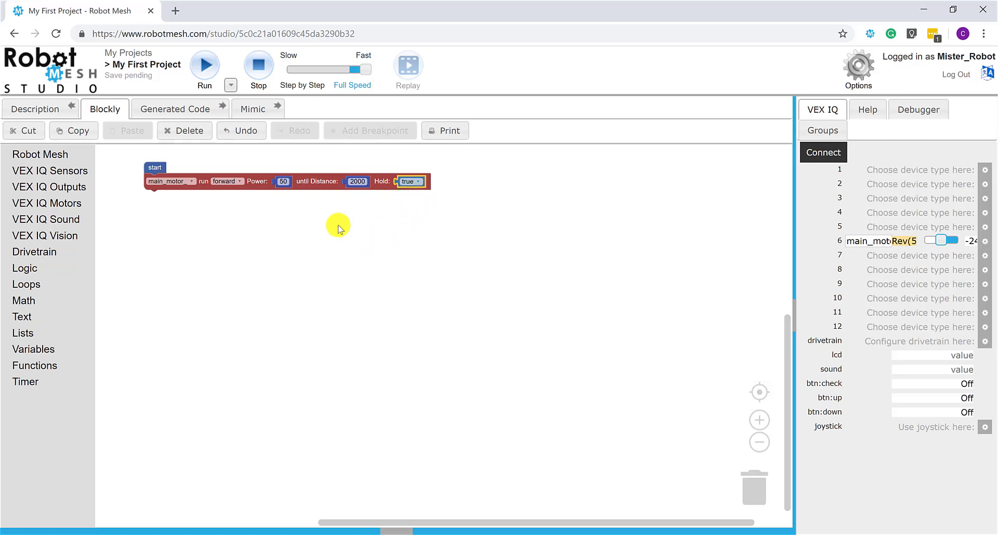
Step: Show the Mimic 3-D view beside the blocks and run the forward program
click(280, 109)
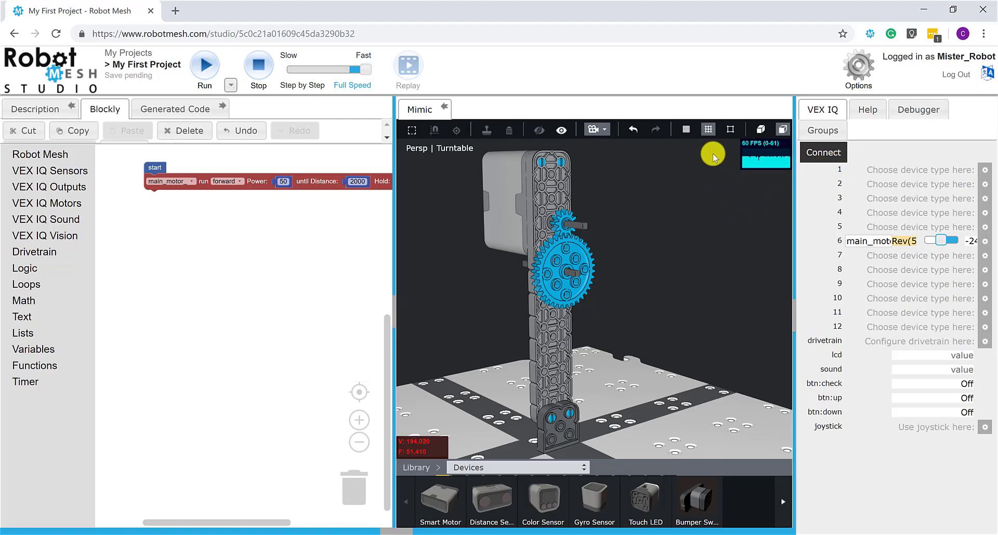
click(203, 73)
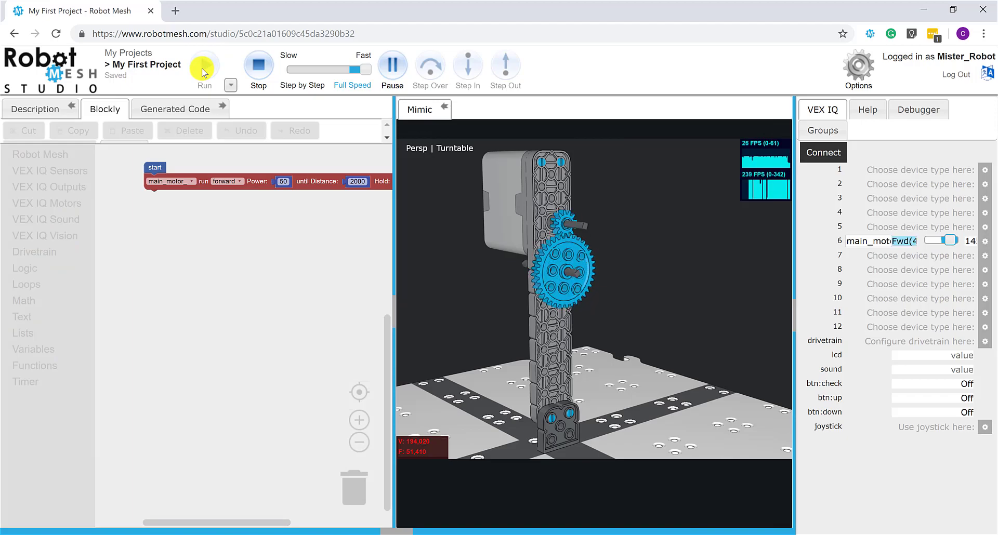
click(359, 183)
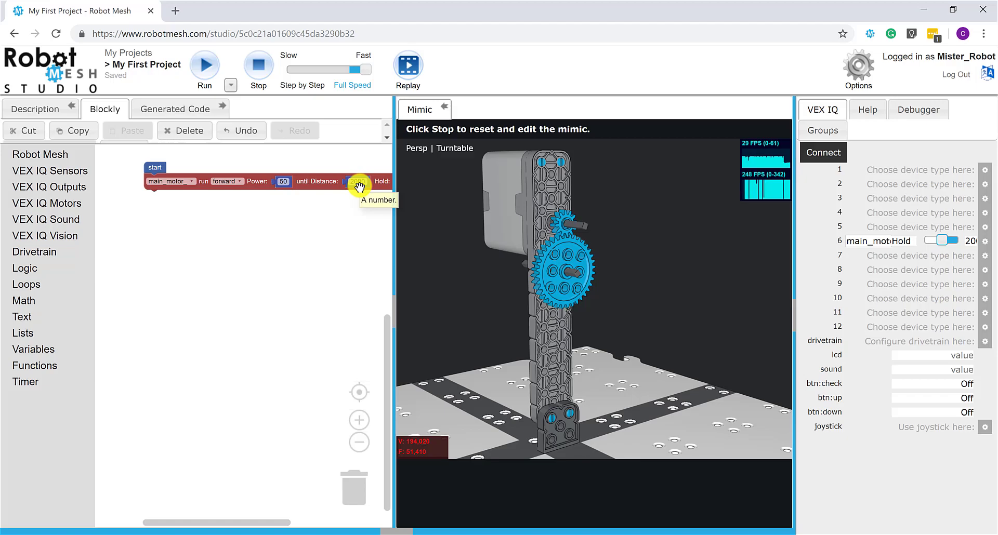
click(258, 167)
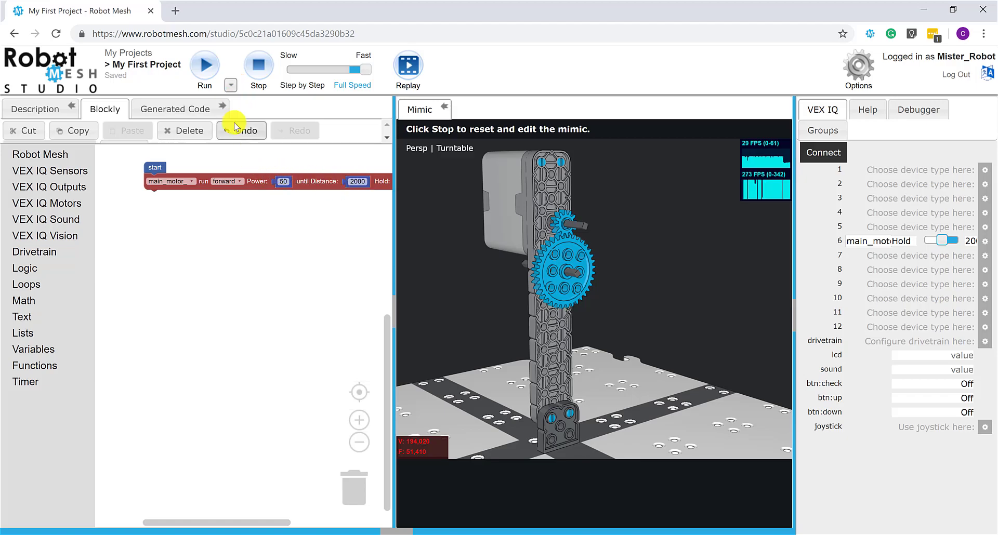
Step: Switch the block to reverse with Distance 5000, run it, then stop the simulation
click(237, 183)
click(242, 207)
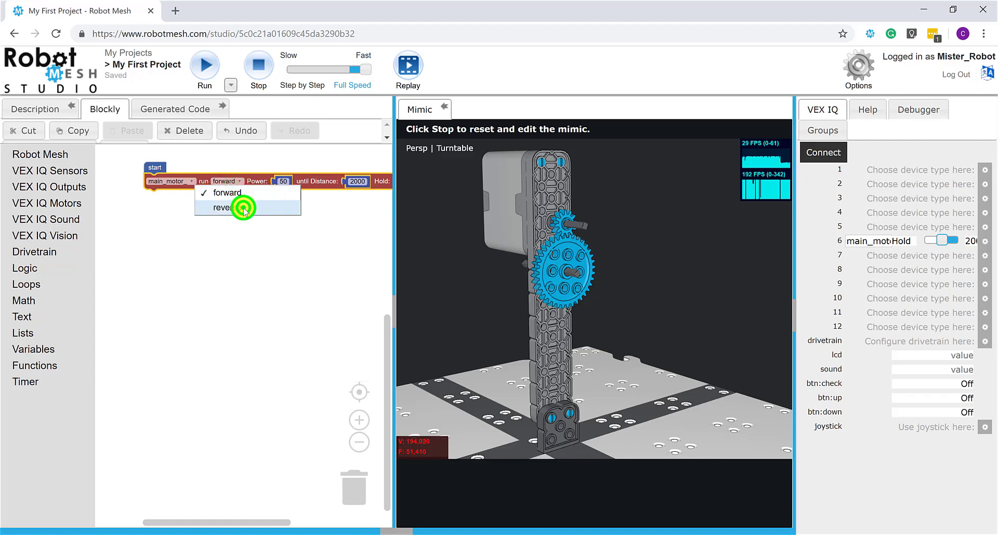
click(363, 181)
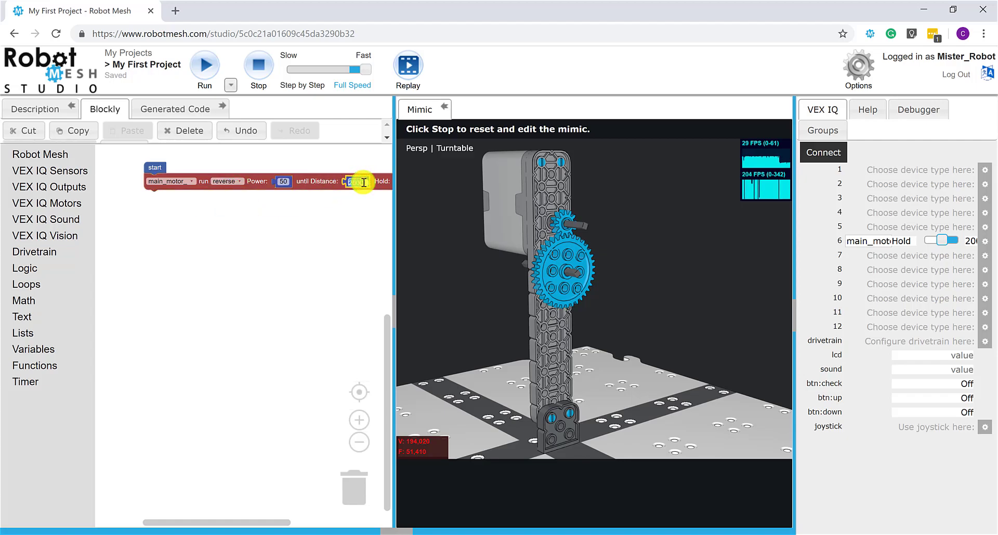
text(5000)
click(318, 255)
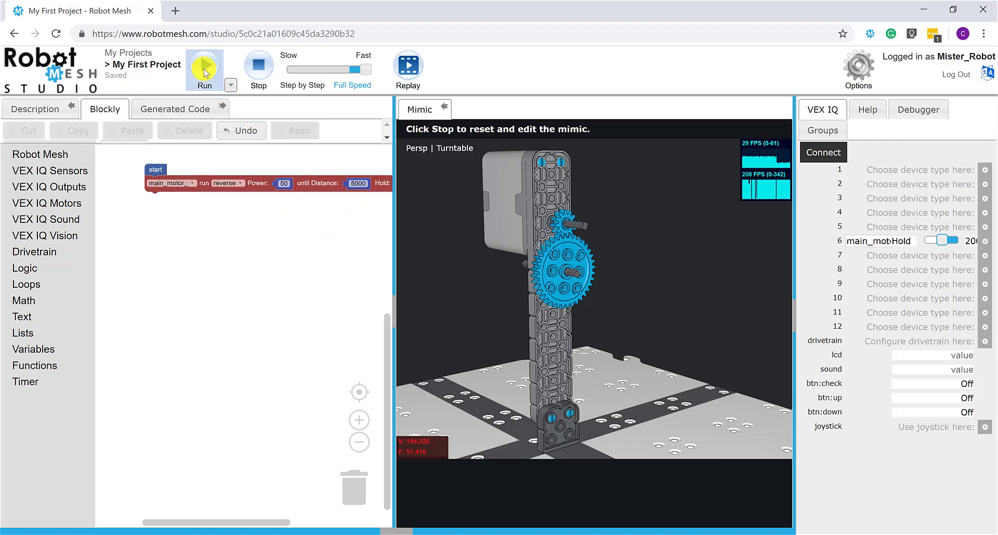
click(205, 71)
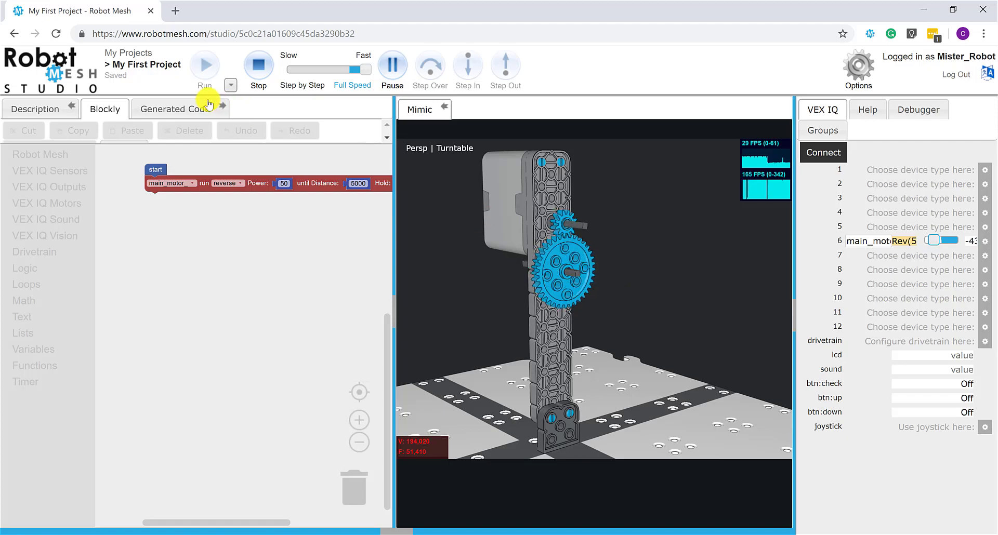
click(258, 65)
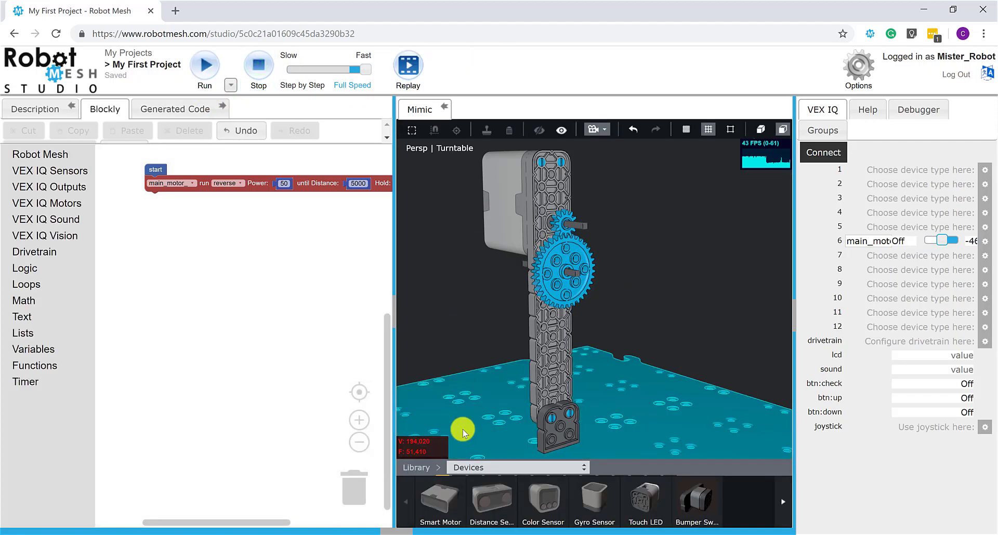
Step: Assign a Bumper device to port 4 in the Choose Target dialog
click(502, 467)
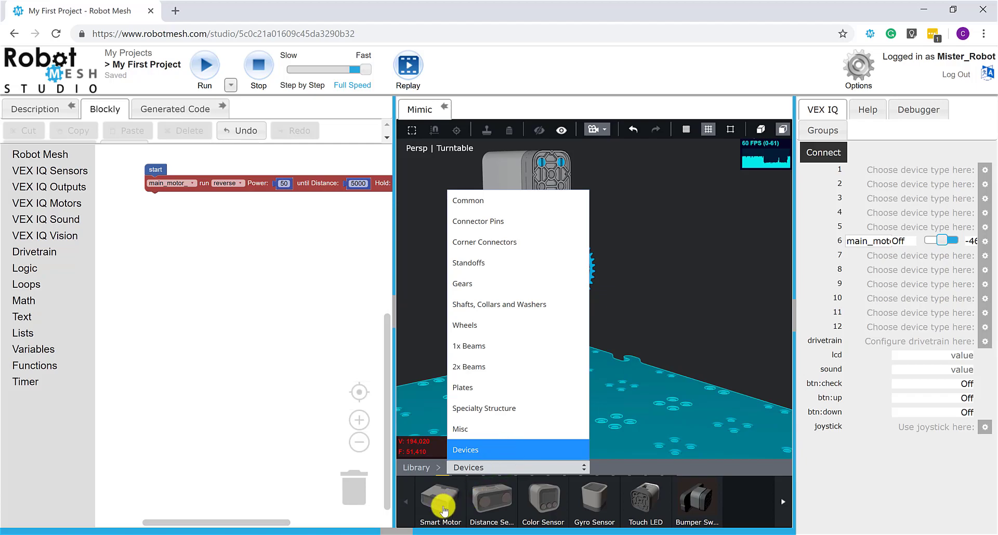
click(640, 287)
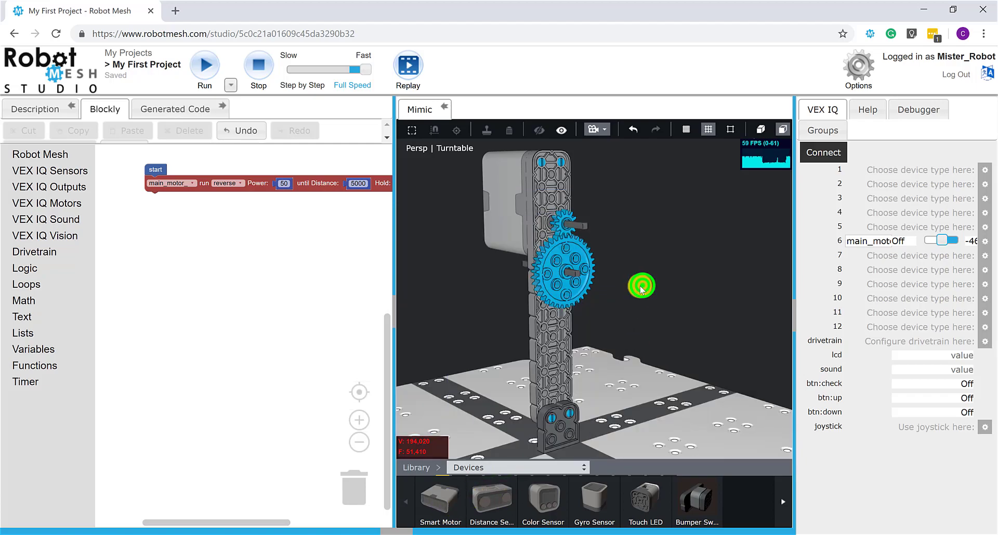
click(986, 214)
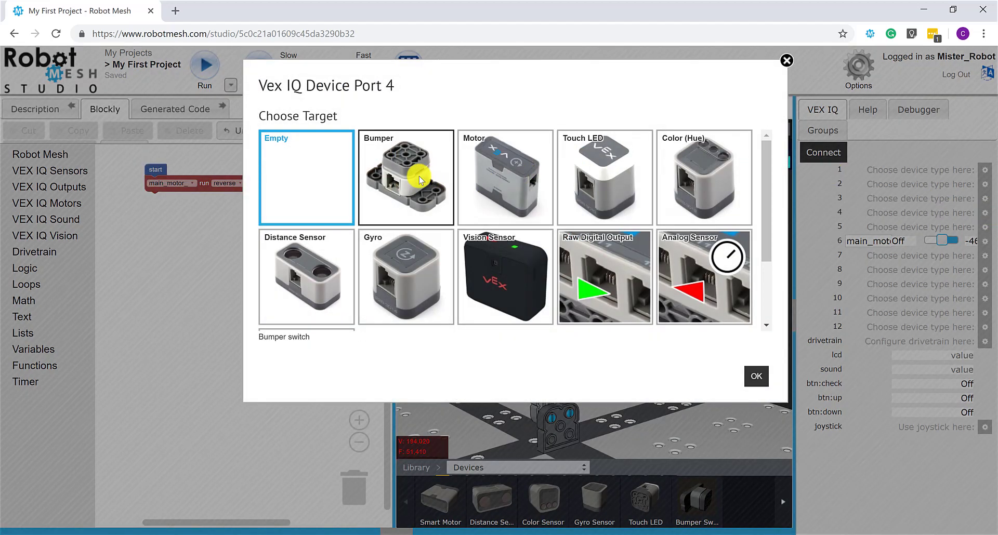
click(419, 179)
click(756, 375)
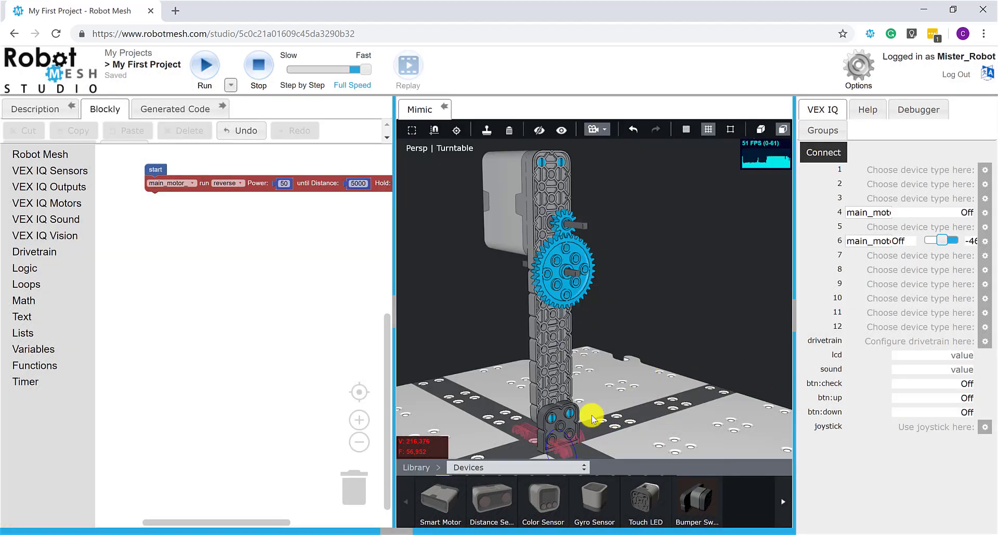
Step: Place the bumper parts beside the motor, then undo that placement
click(486, 130)
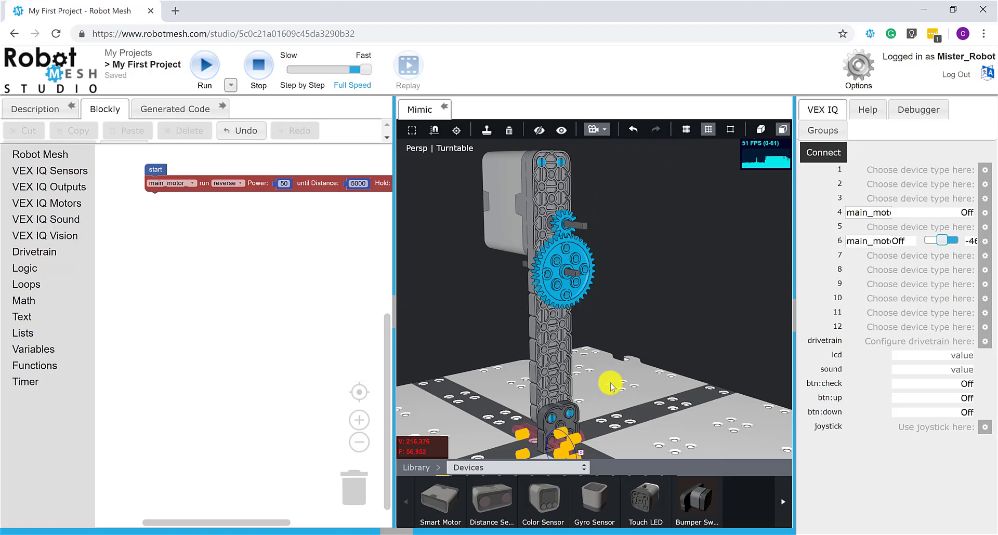
scroll(623, 392, down, 5)
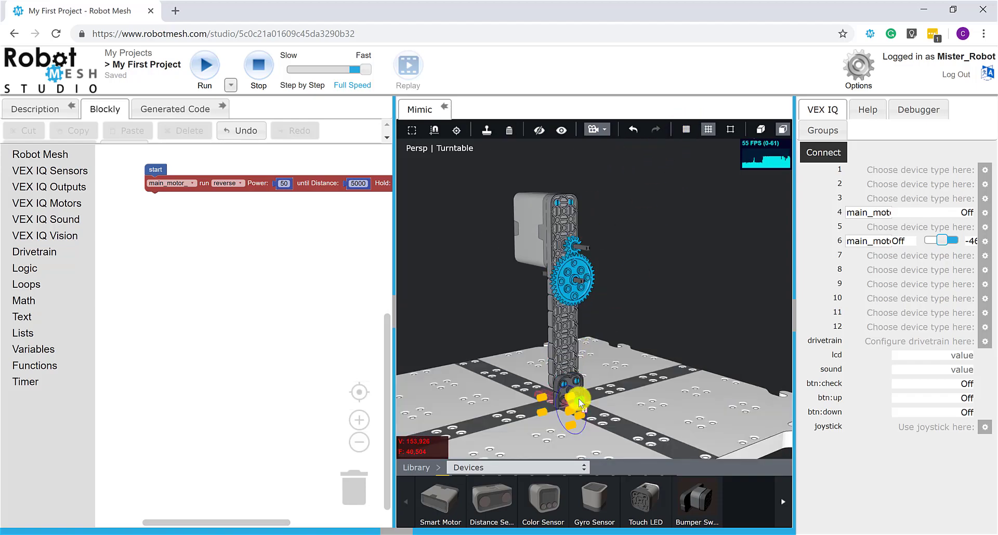
click(632, 130)
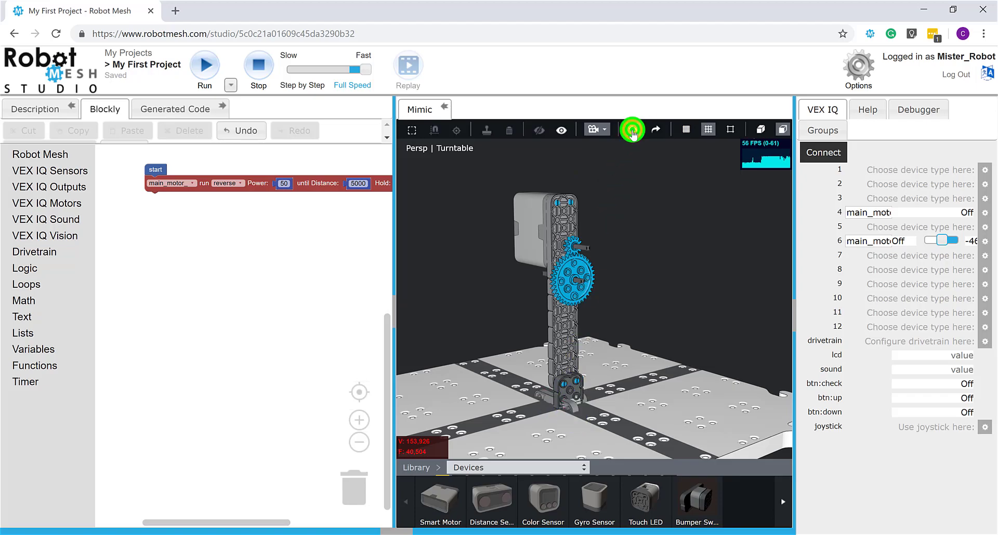